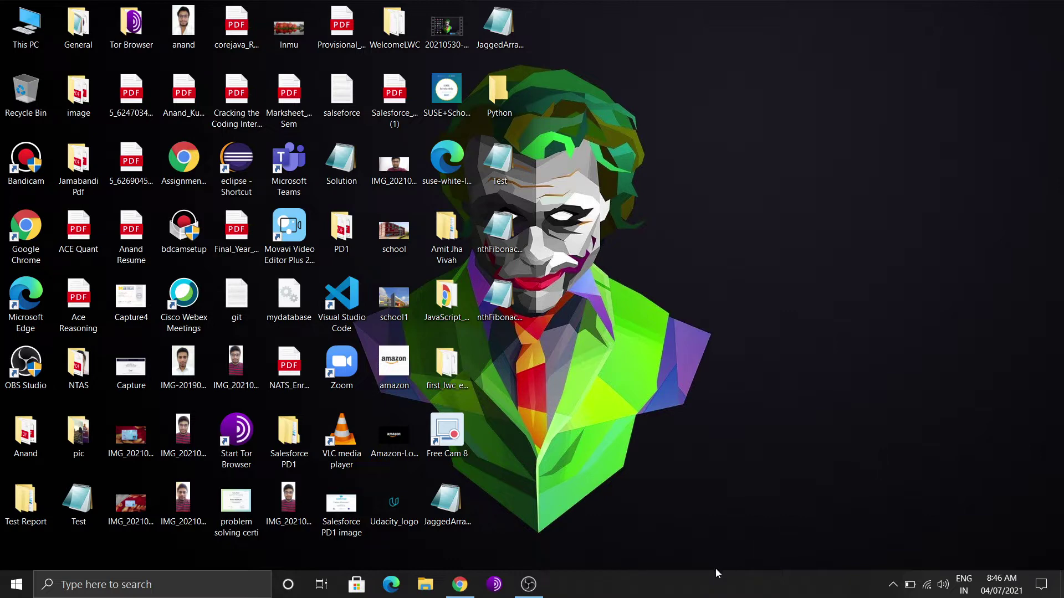
Step: Switch to Salesforce in Chrome, open Setup for the current app and start a new custom object
left_click(457, 595)
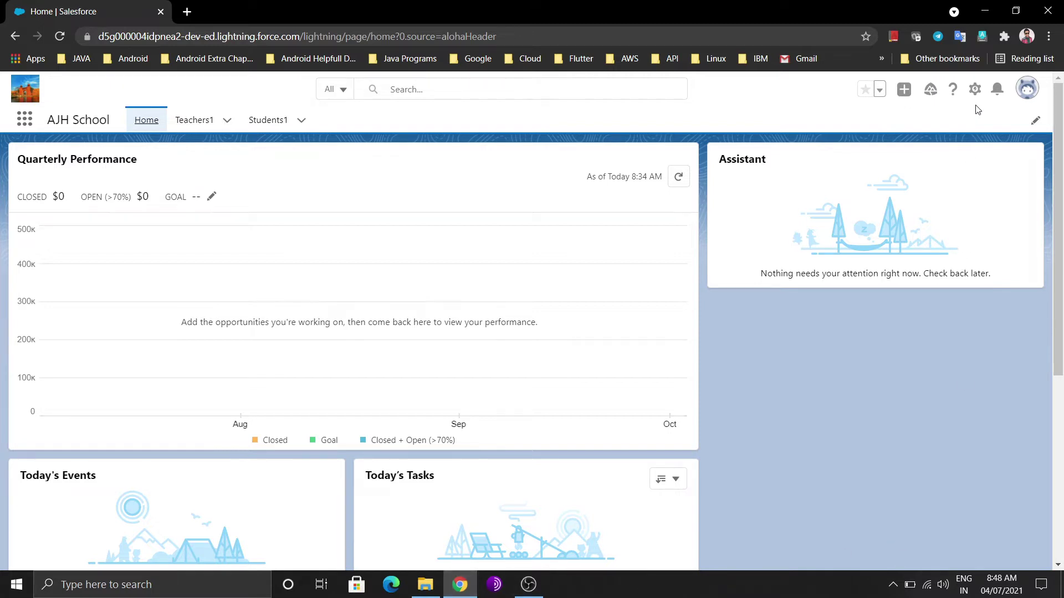
left_click(975, 89)
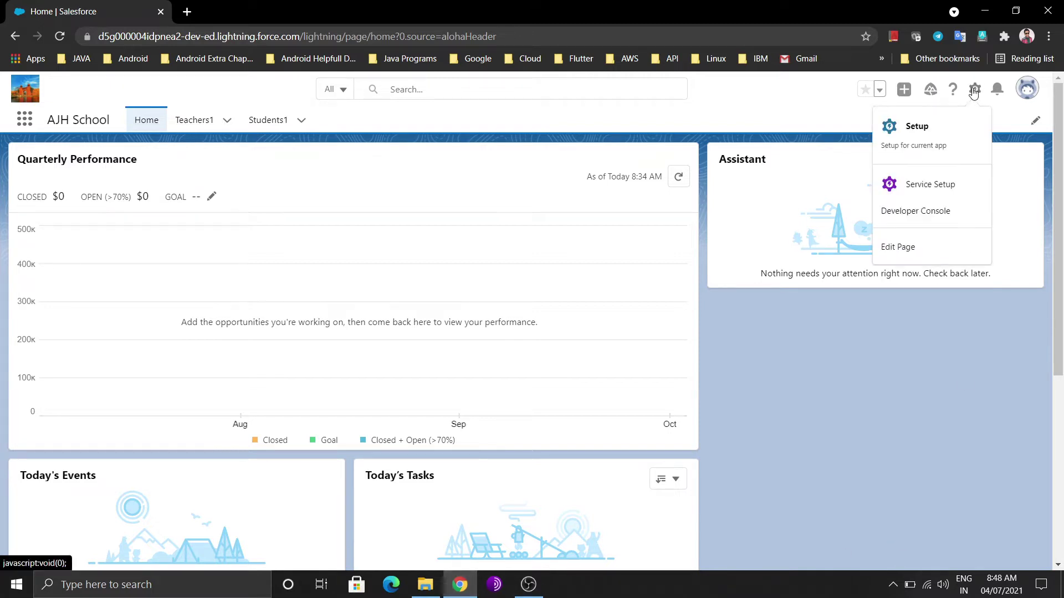
left_click(952, 140)
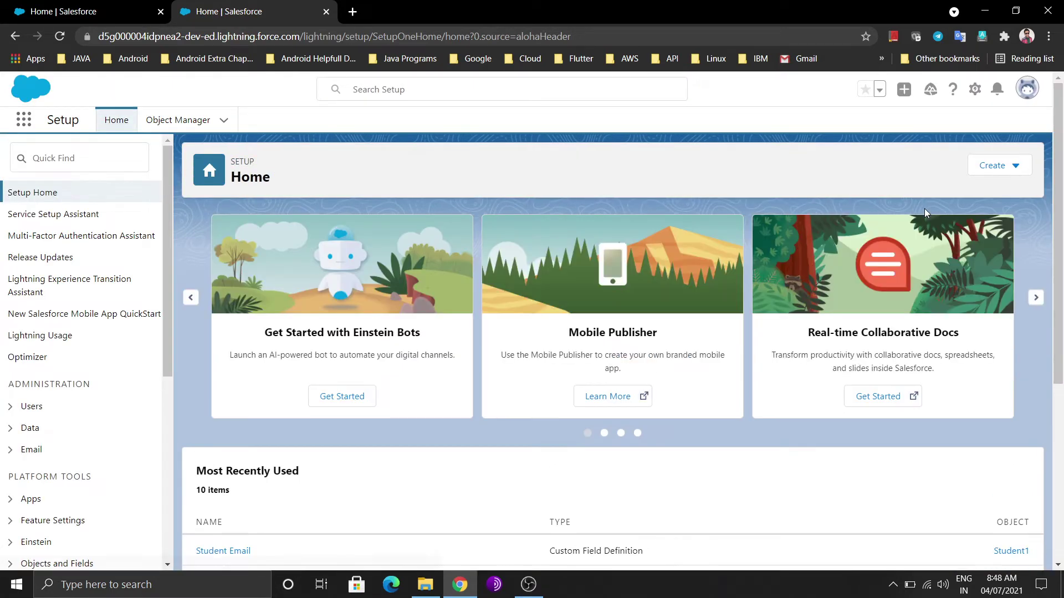
left_click(92, 6)
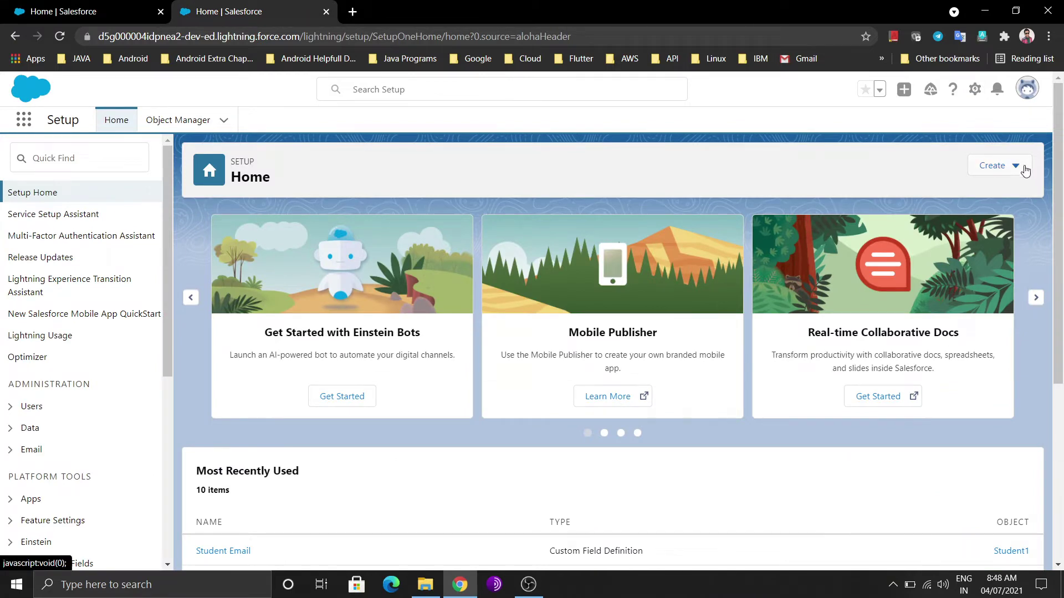
left_click(1023, 169)
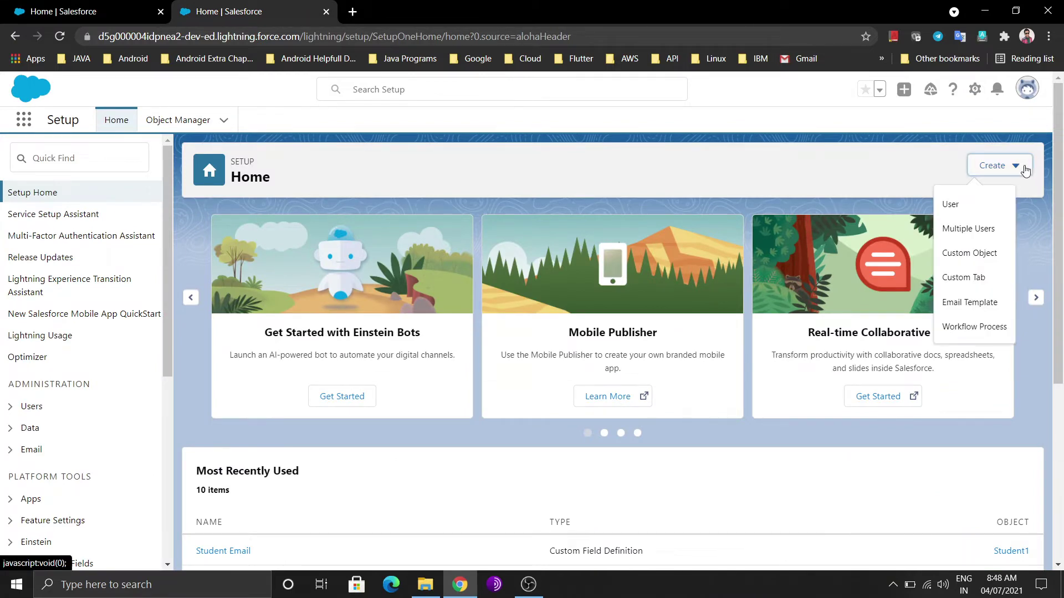
left_click(978, 254)
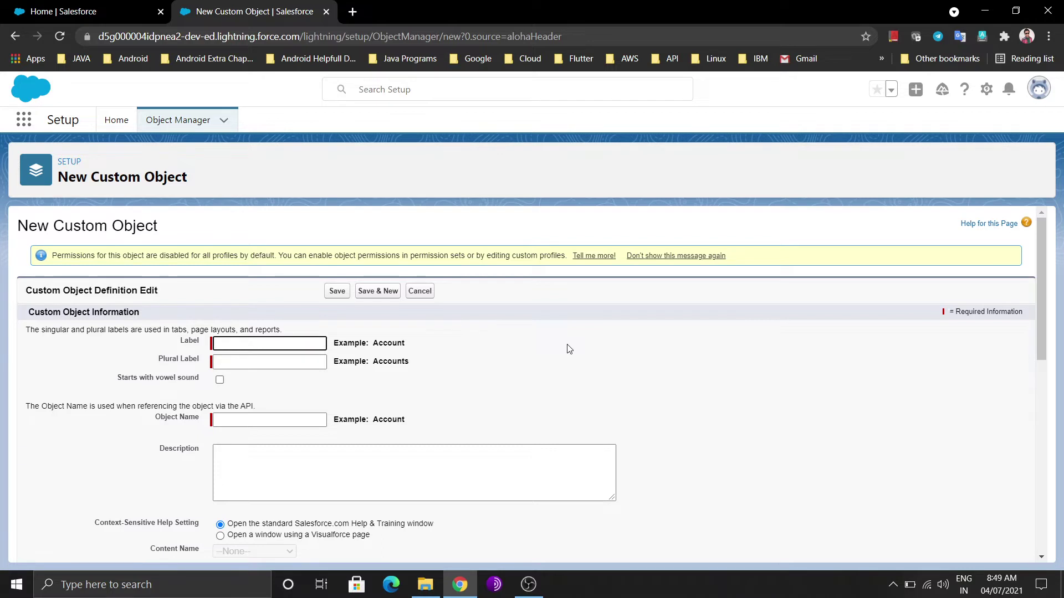
Step: Set the new custom object's singular label to AppointmentX
type("A")
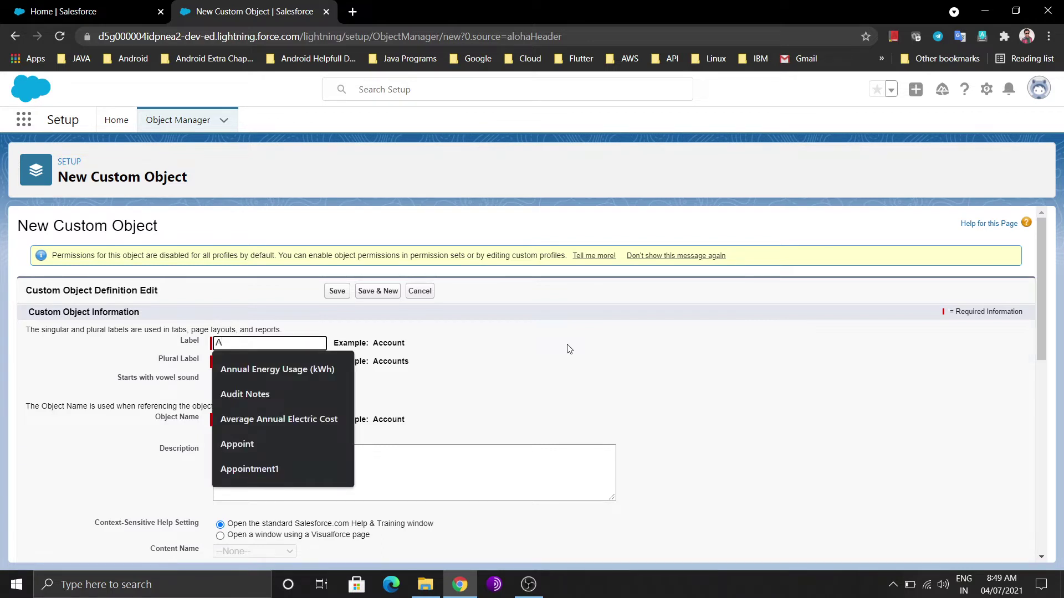
type("ppointm")
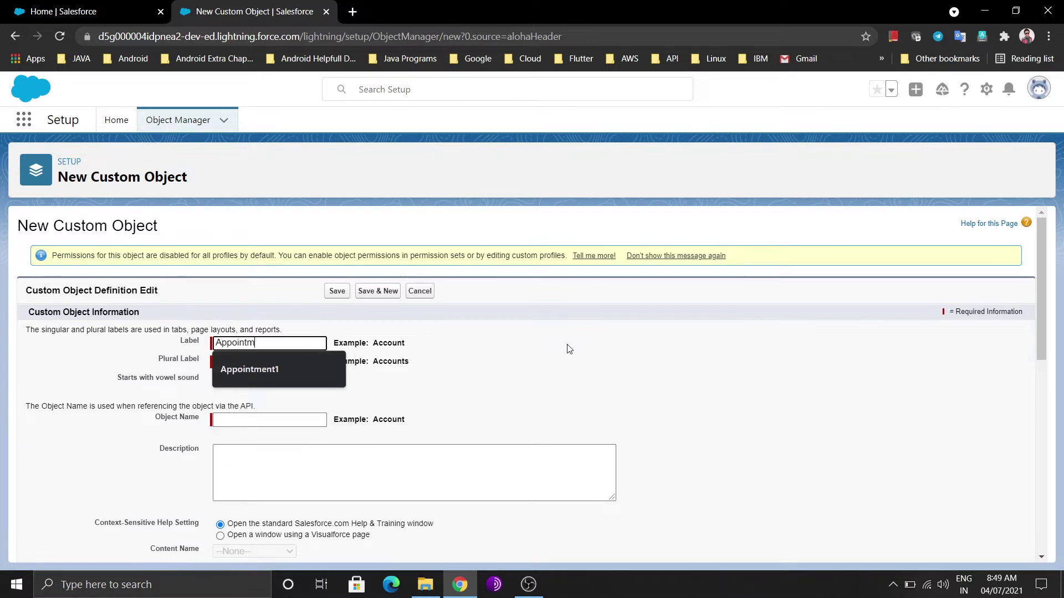
key("Down")
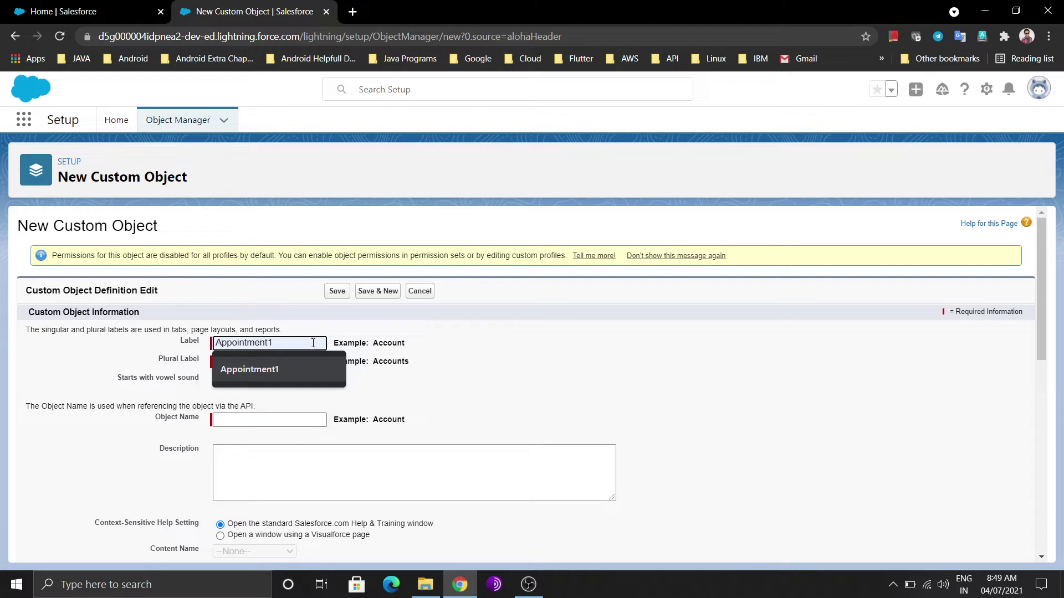
key("Return")
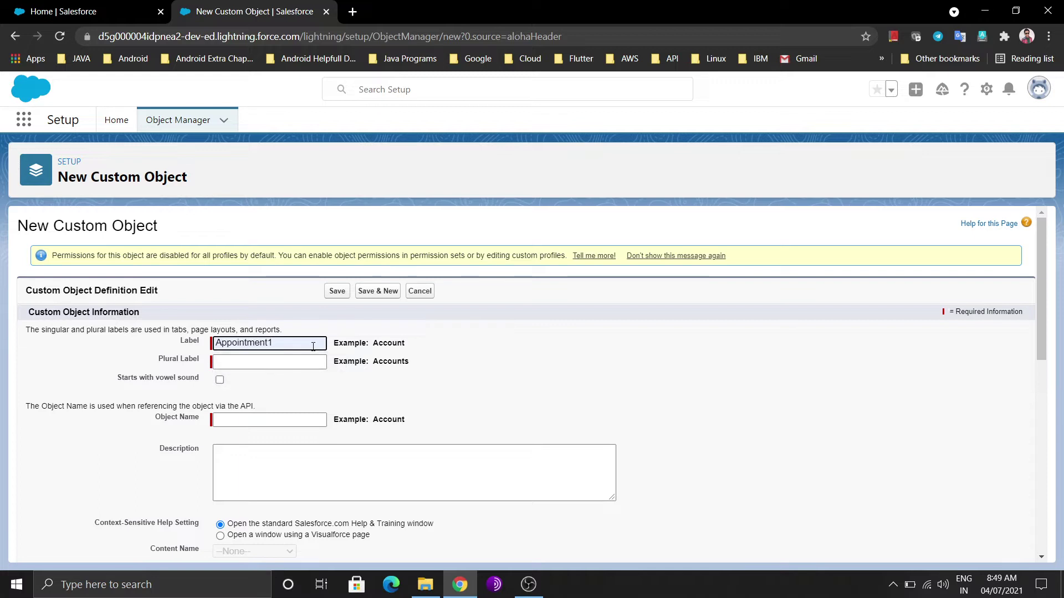
key("BackSpace")
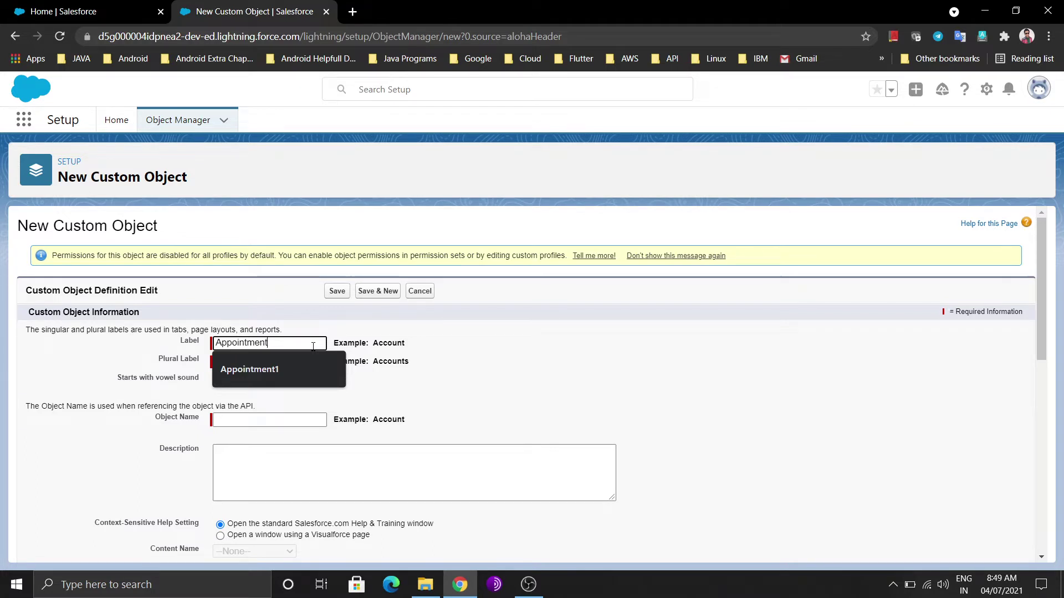
type("X")
left_click(621, 395)
Step: Enter Apoointment as the custom object's plural label
left_click(235, 361)
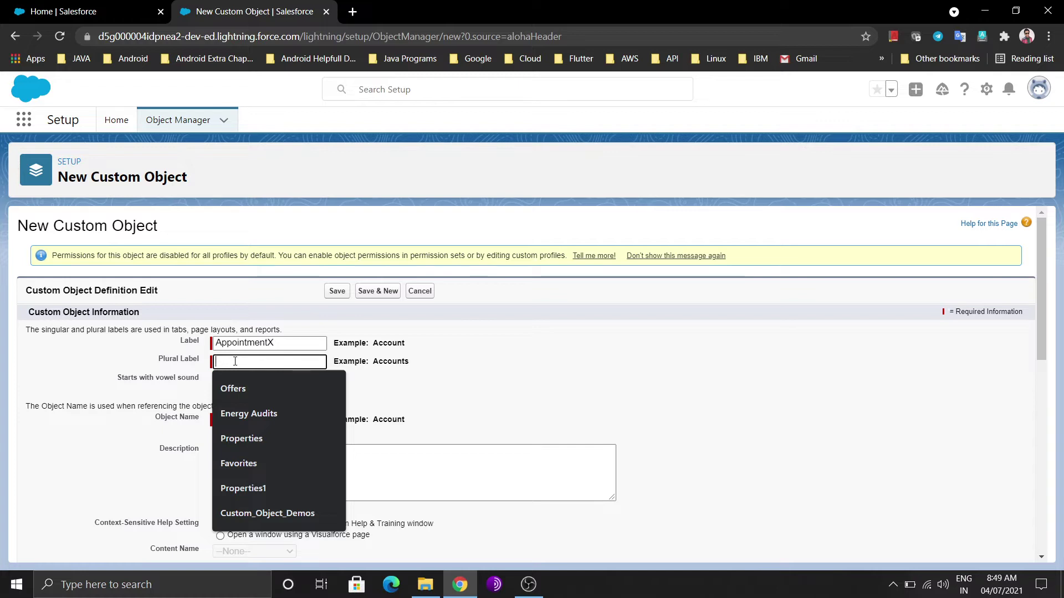
type("Appoin")
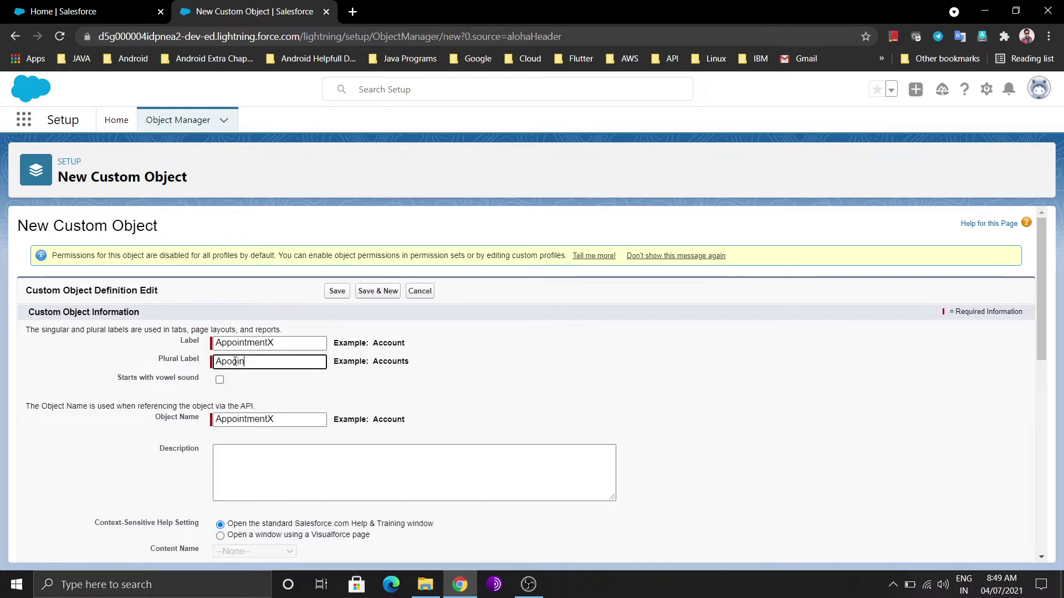
type("tment")
left_click(474, 397)
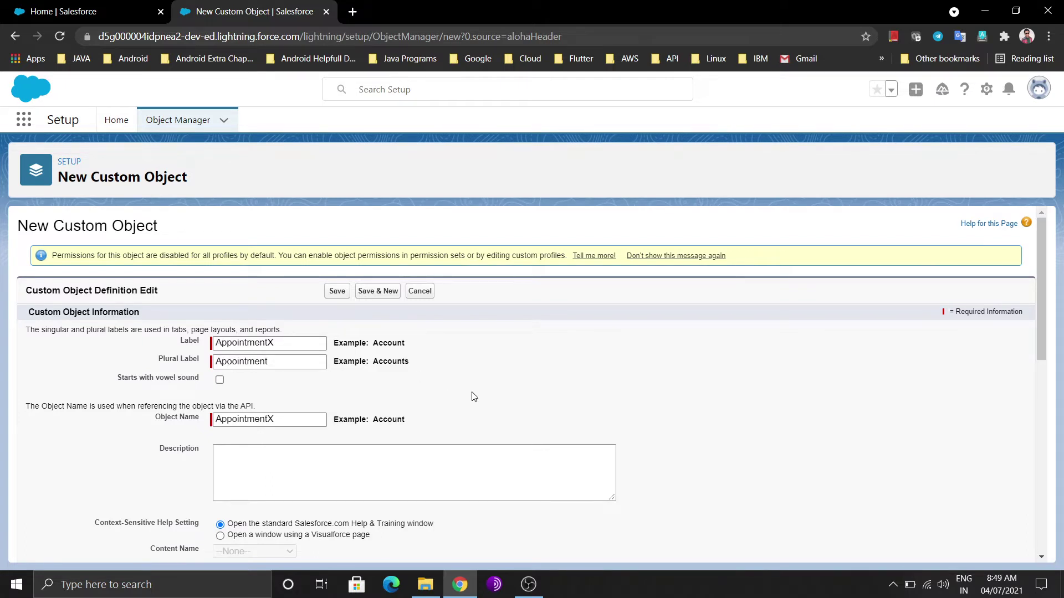
Step: Change the record name's data type to Auto Number
scroll(474, 397, "down", 4)
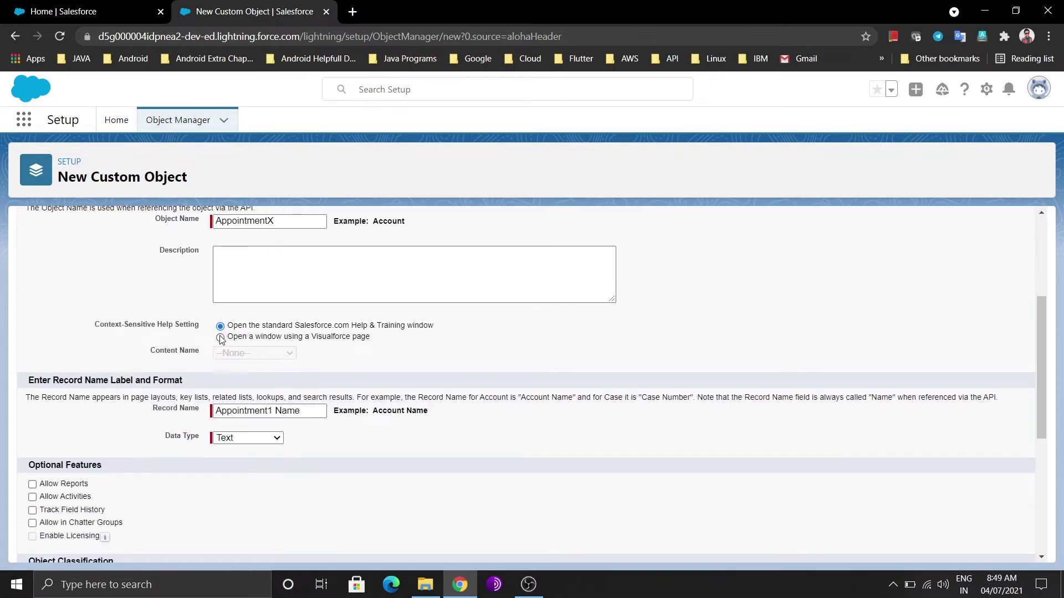
scroll(283, 474, "down", 1)
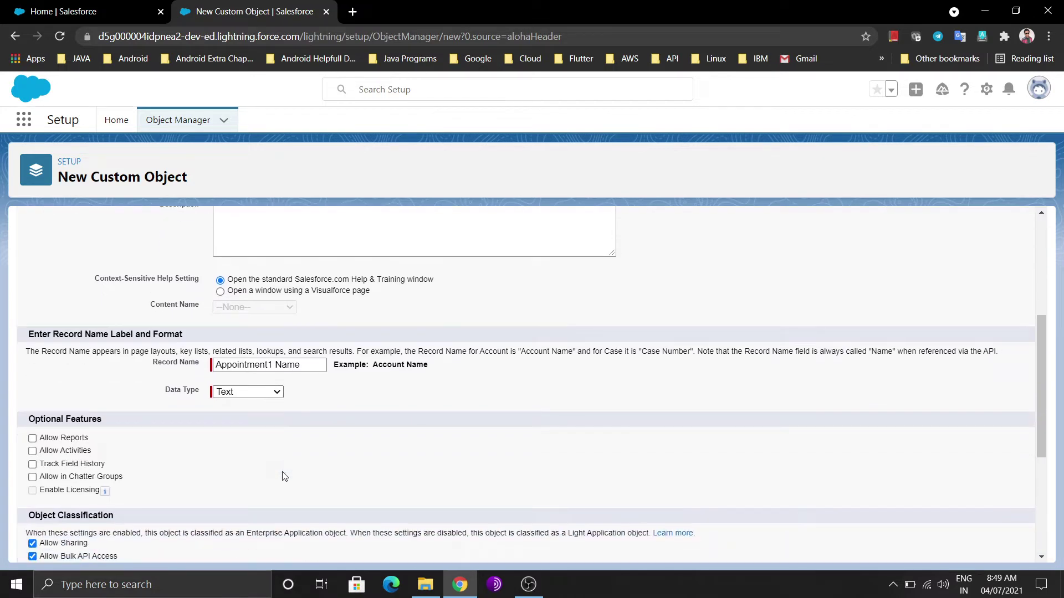
left_click(276, 393)
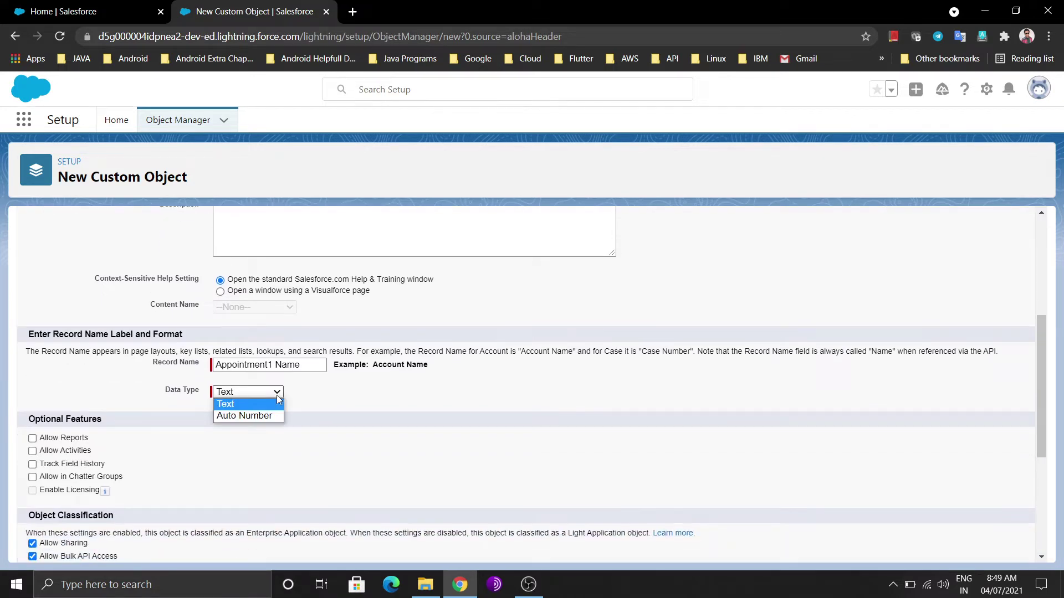
left_click(263, 419)
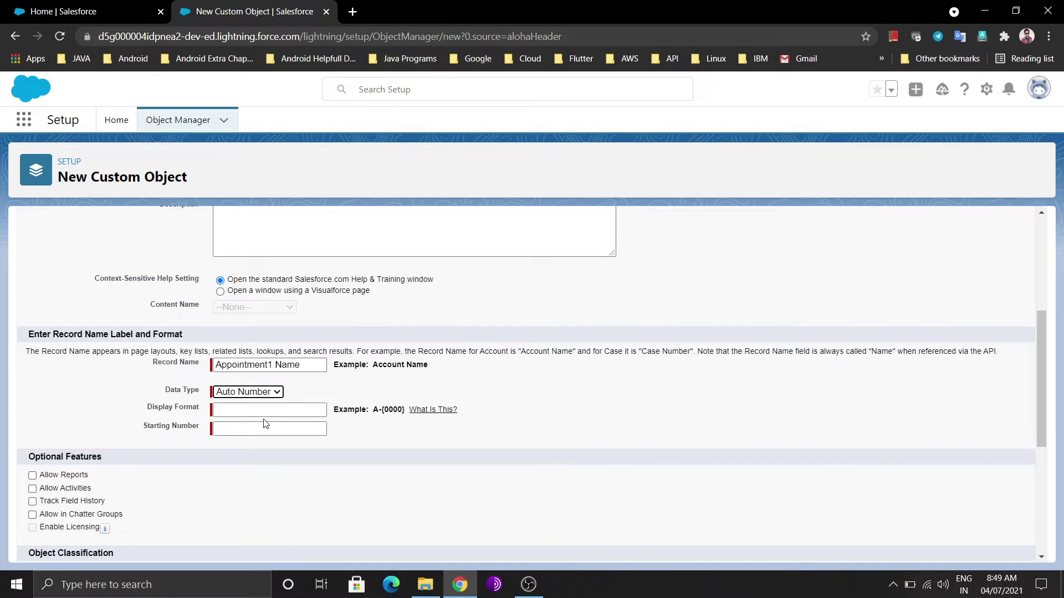
Step: Set the display format to Appontment-{0000} and save the custom object with the New Custom Tab Wizard option enabled
left_click(251, 409)
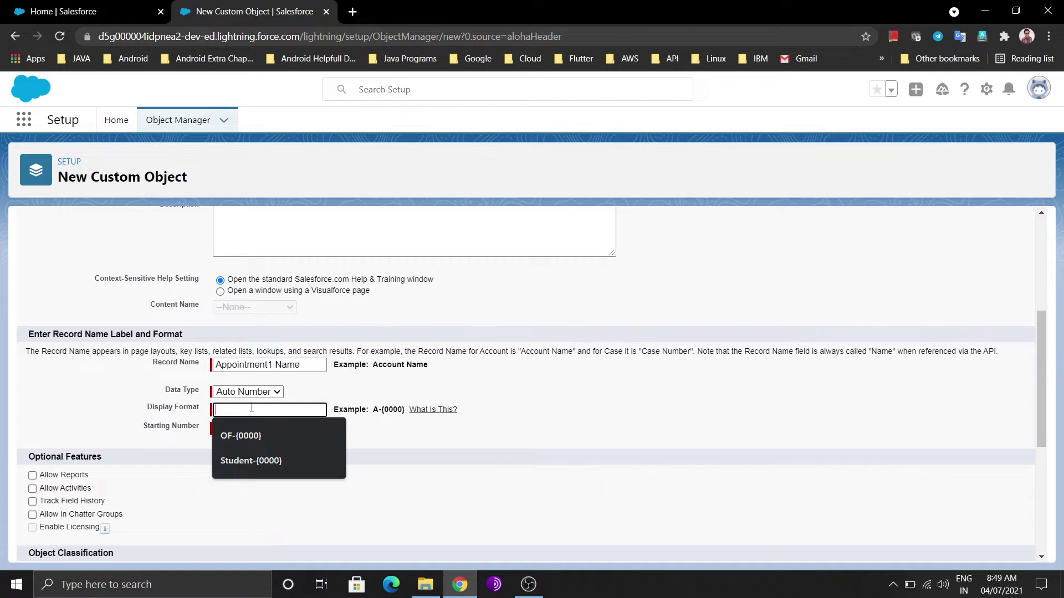
type("Appont")
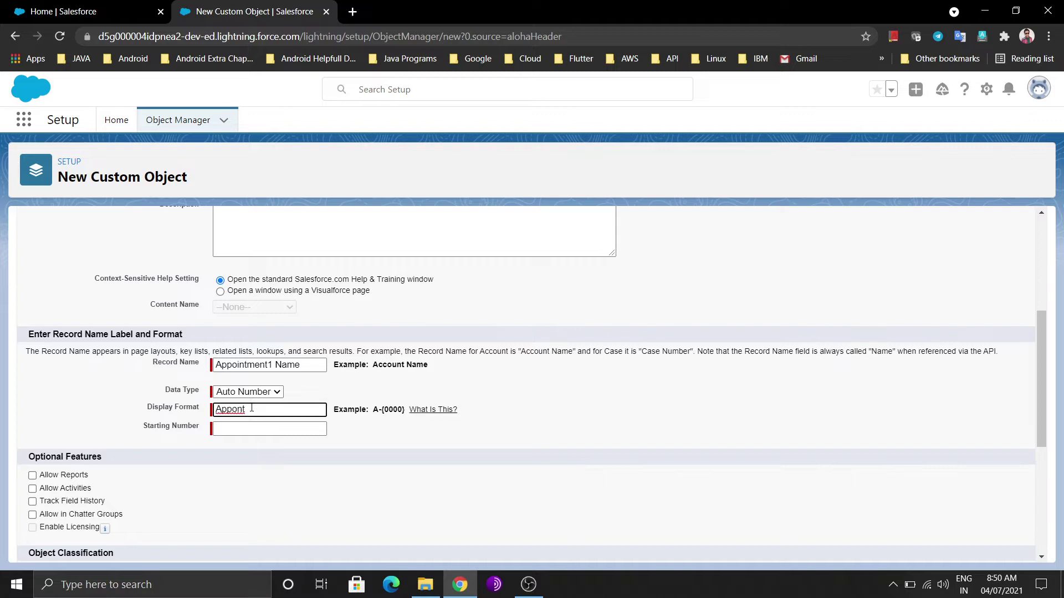
type("ment-{")
type("0000")
scroll(604, 509, "down", 5)
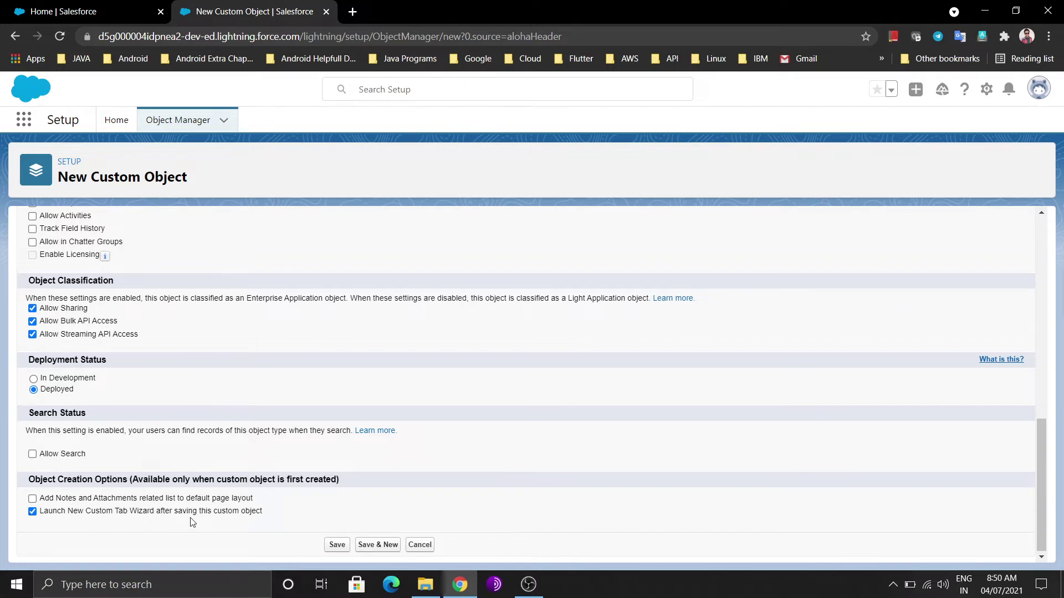
left_click(341, 546)
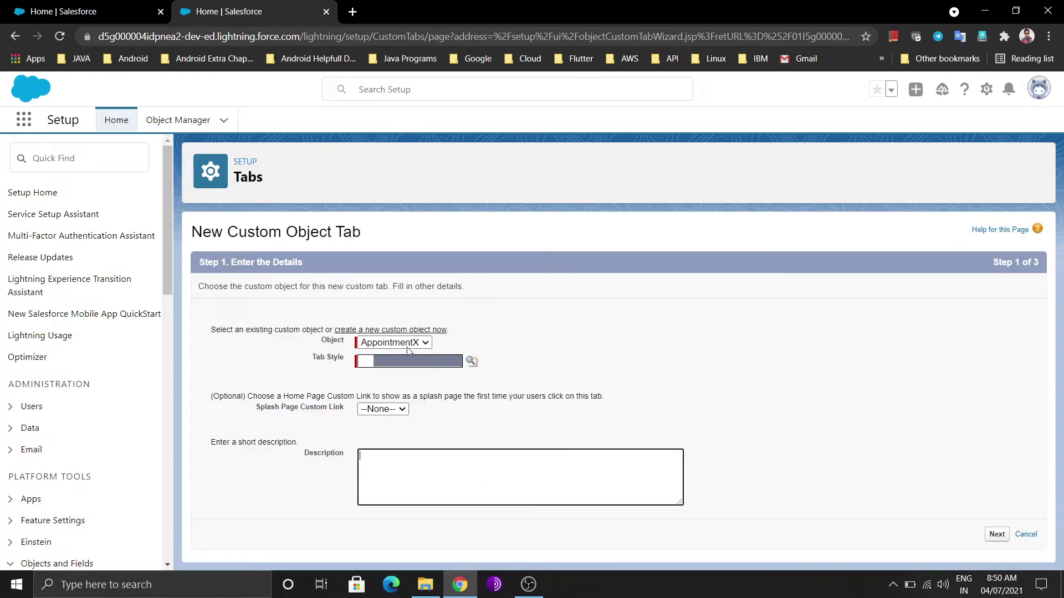
Step: Give the AppointmentX tab the Castle style and keep its visibility at Default On for all profiles
left_click(407, 365)
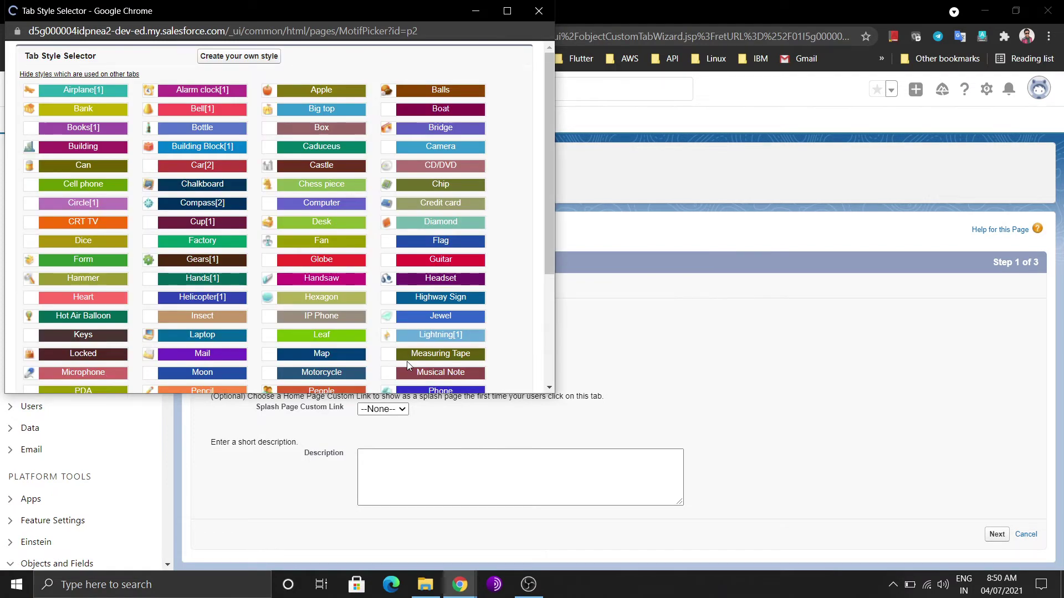
left_click(301, 167)
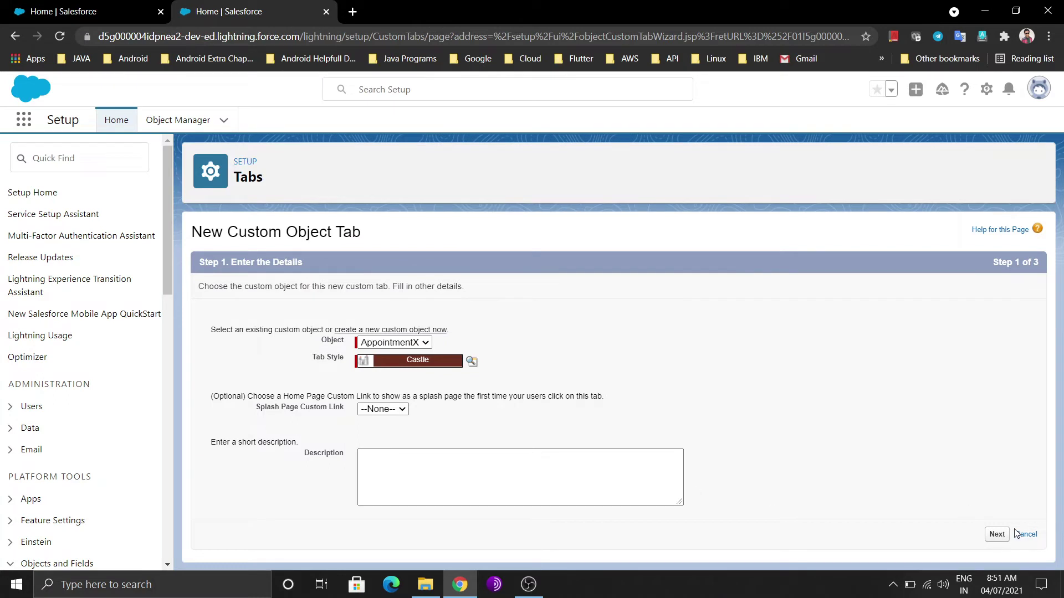
left_click(997, 535)
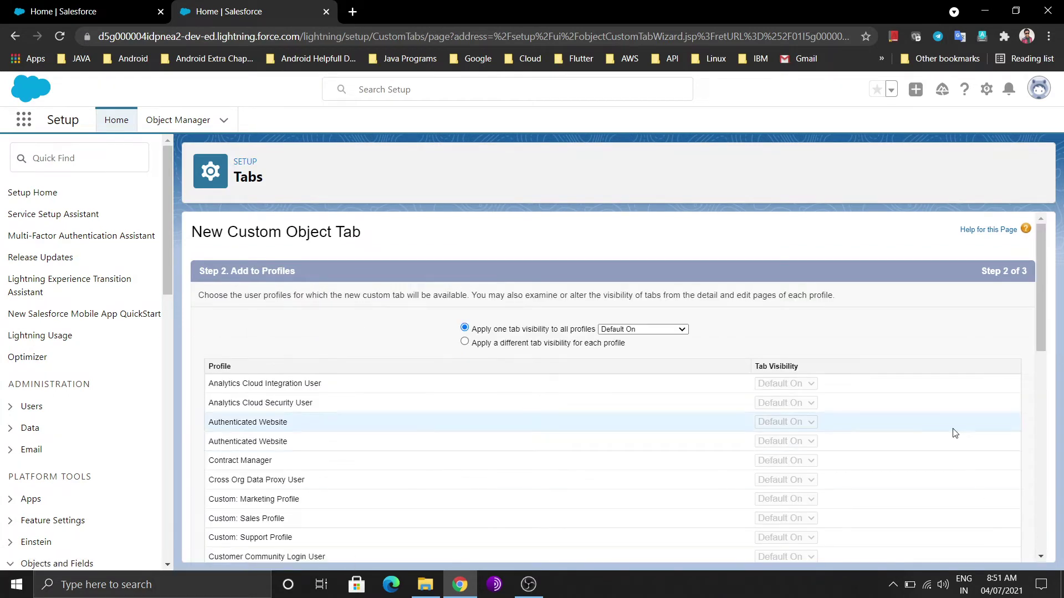
scroll(953, 431, "down", 10)
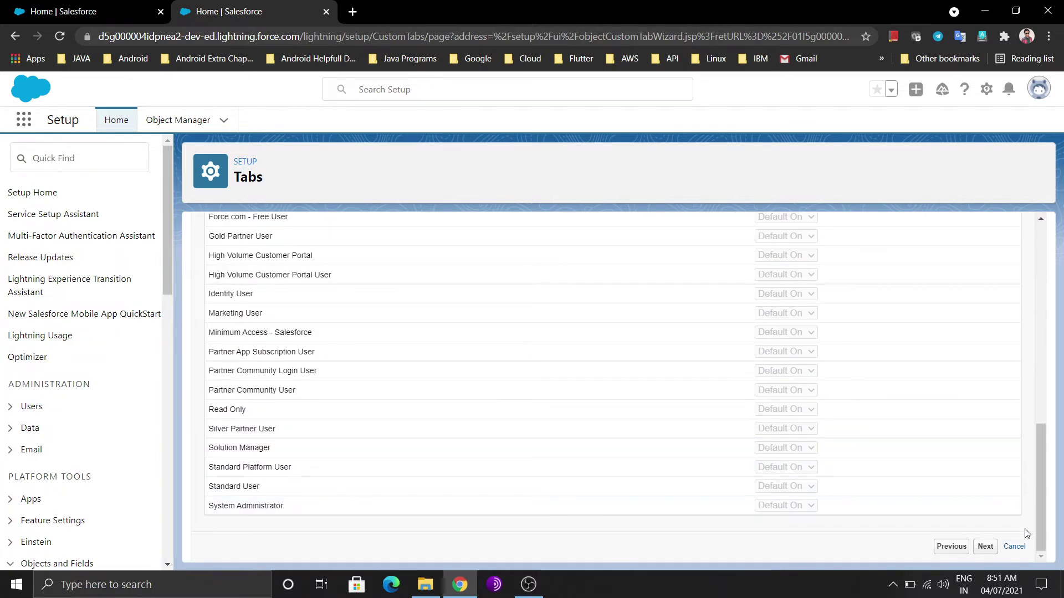
left_click(983, 547)
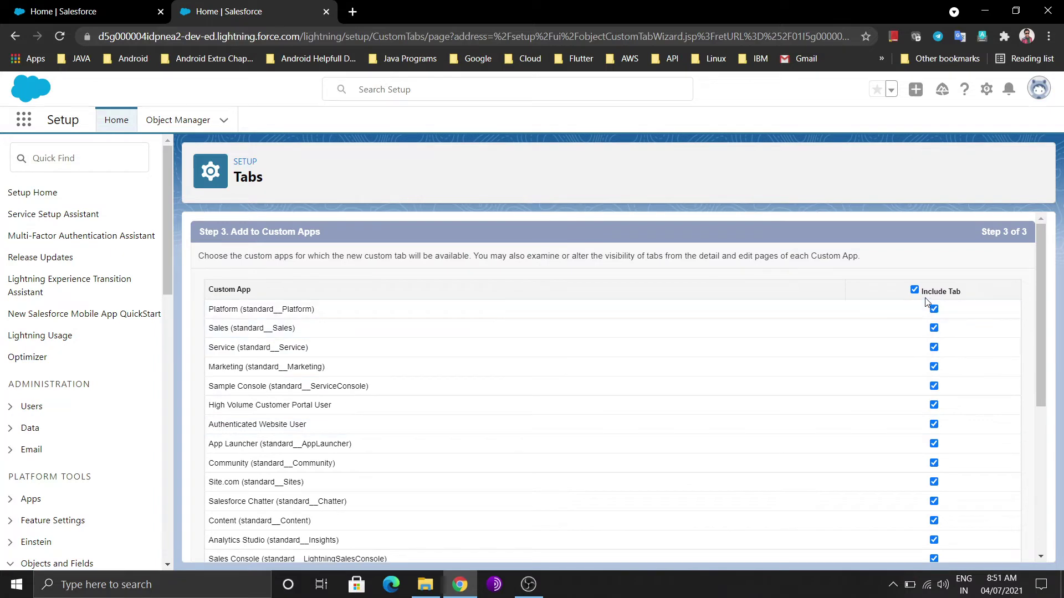
Step: Include the tab only in the AJH School app, excluding all other custom apps, and save it
left_click(915, 291)
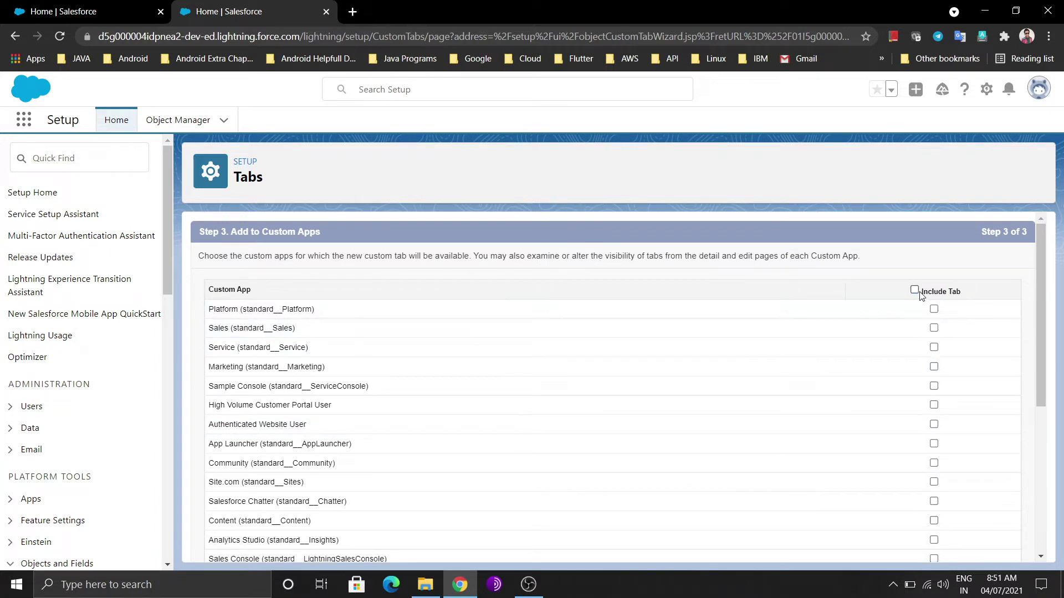
scroll(921, 294, "down", 5)
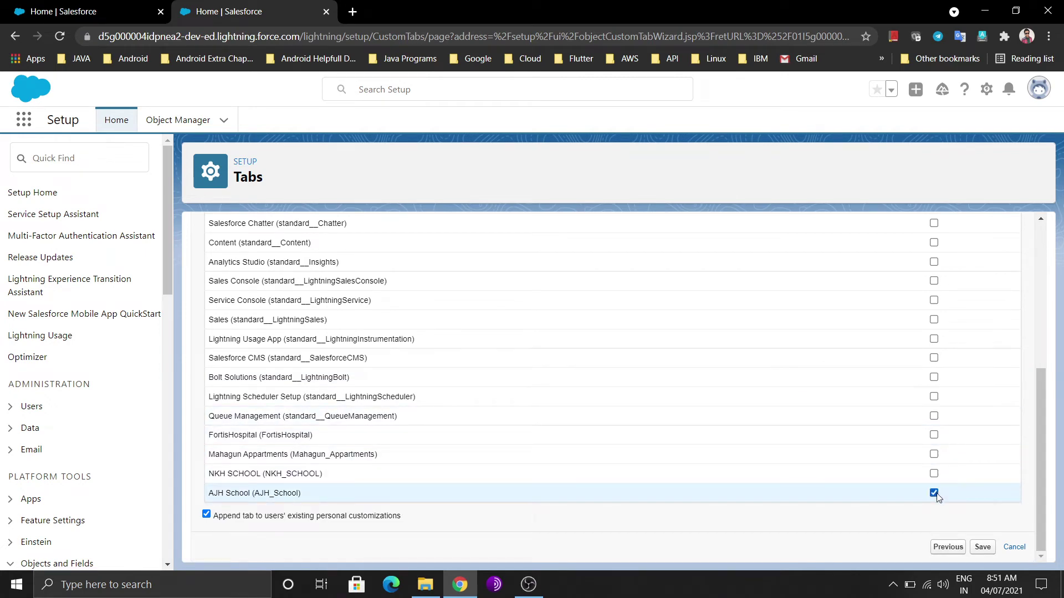
left_click(982, 547)
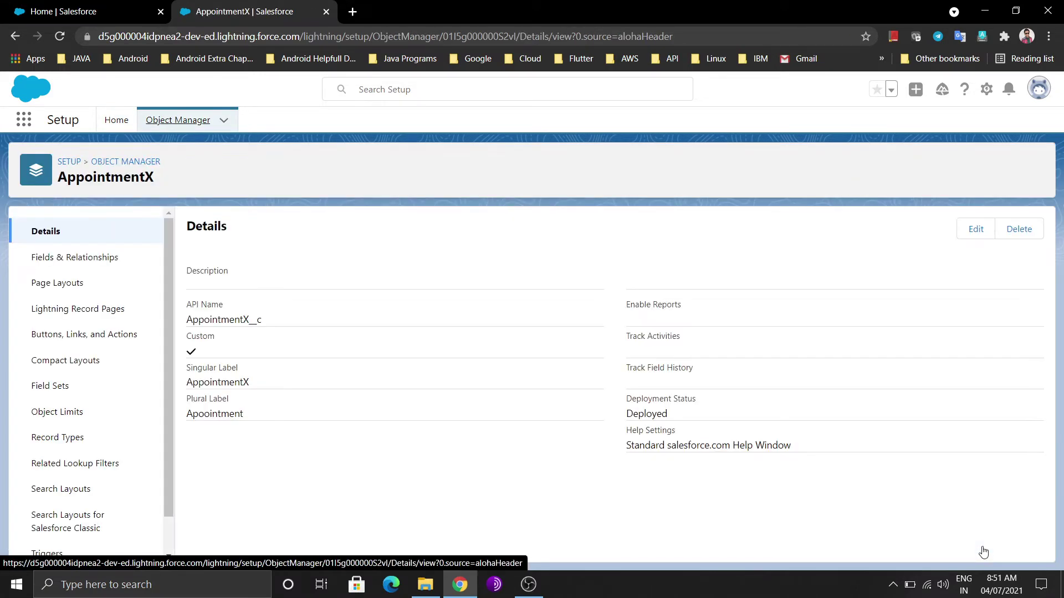
Step: Reload the AJH School app and check the new object's tab and its blank new-record form, closing the form without saving
left_click(16, 7)
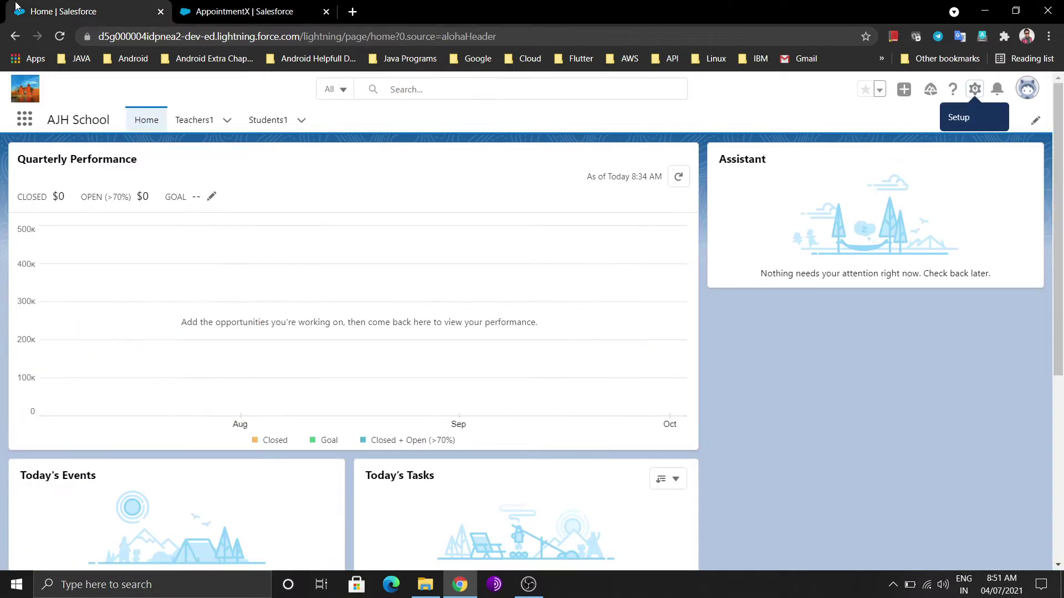
left_click(60, 36)
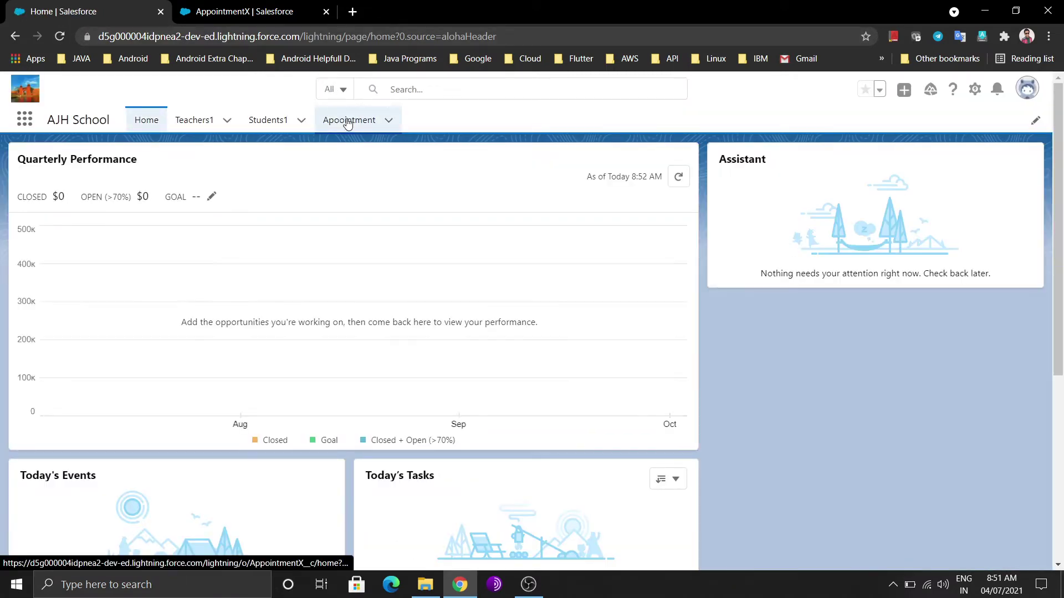
left_click(347, 121)
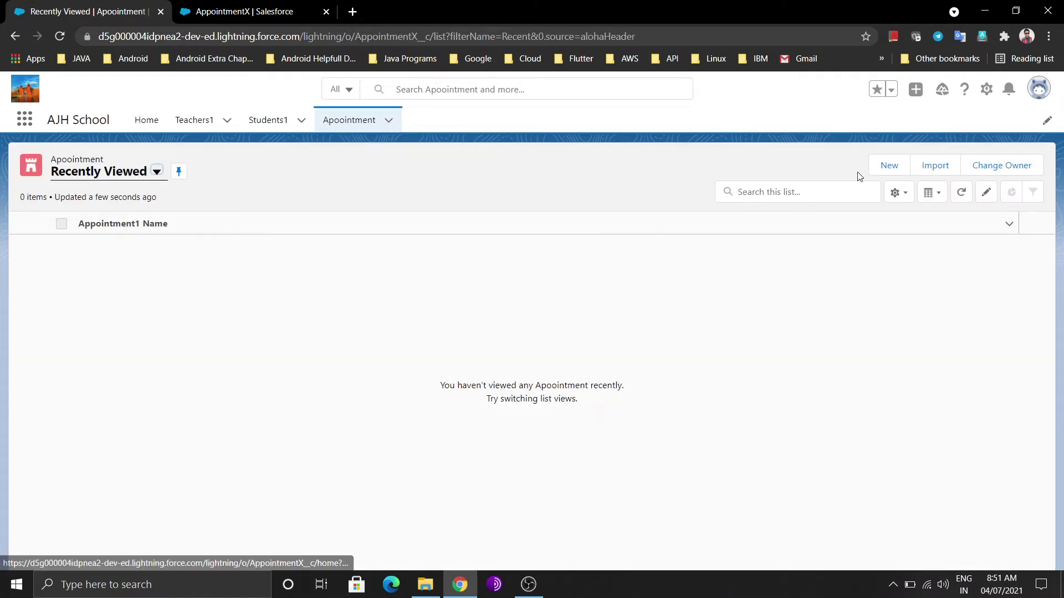
left_click(873, 175)
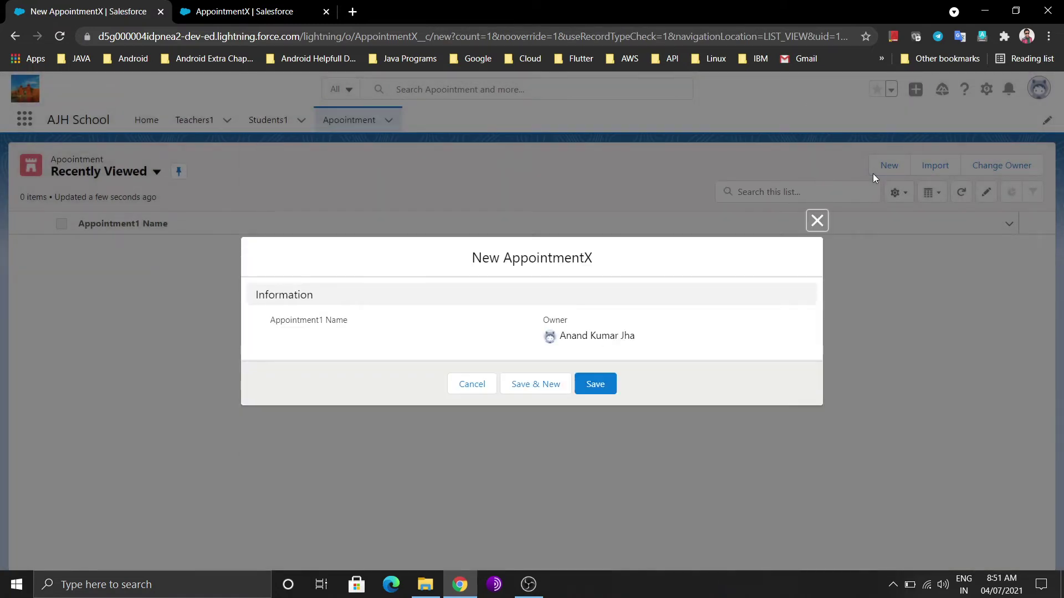
left_click(825, 226)
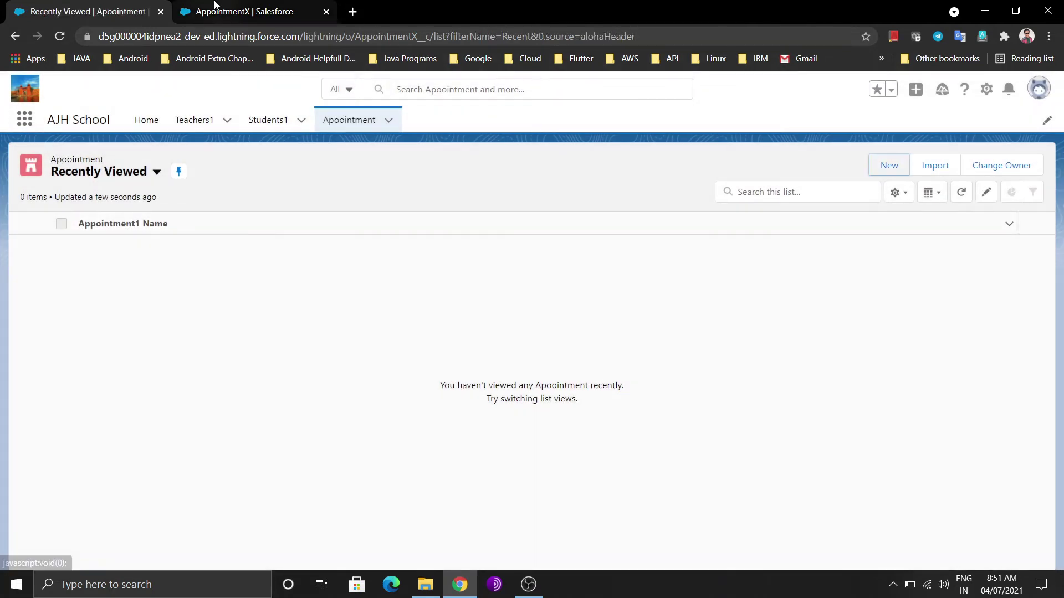
Step: Start a new custom field on the AppointmentX object with the Master-Detail Relationship data type
left_click(212, 6)
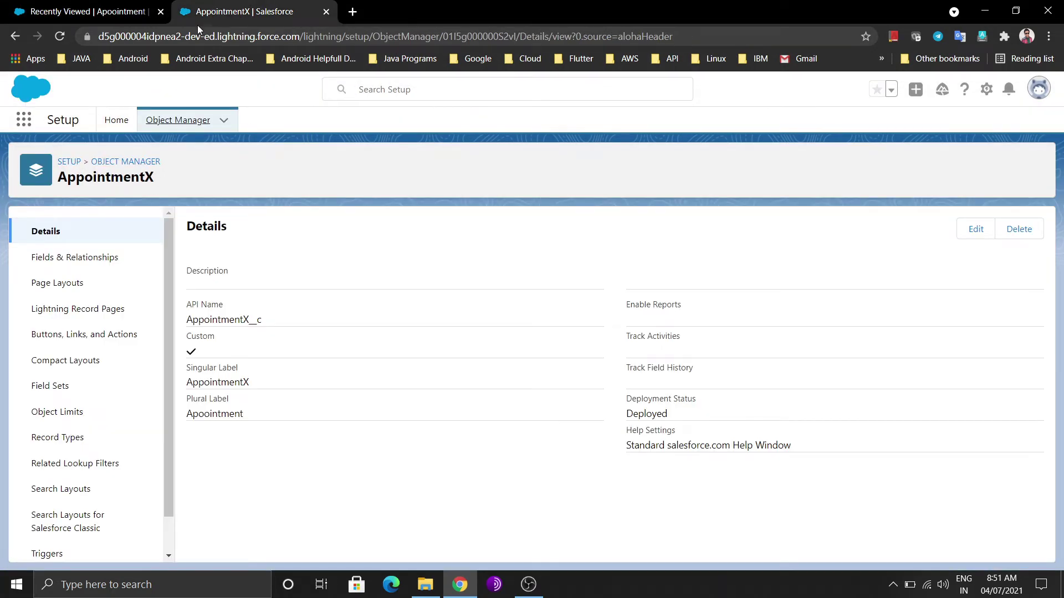
left_click(62, 258)
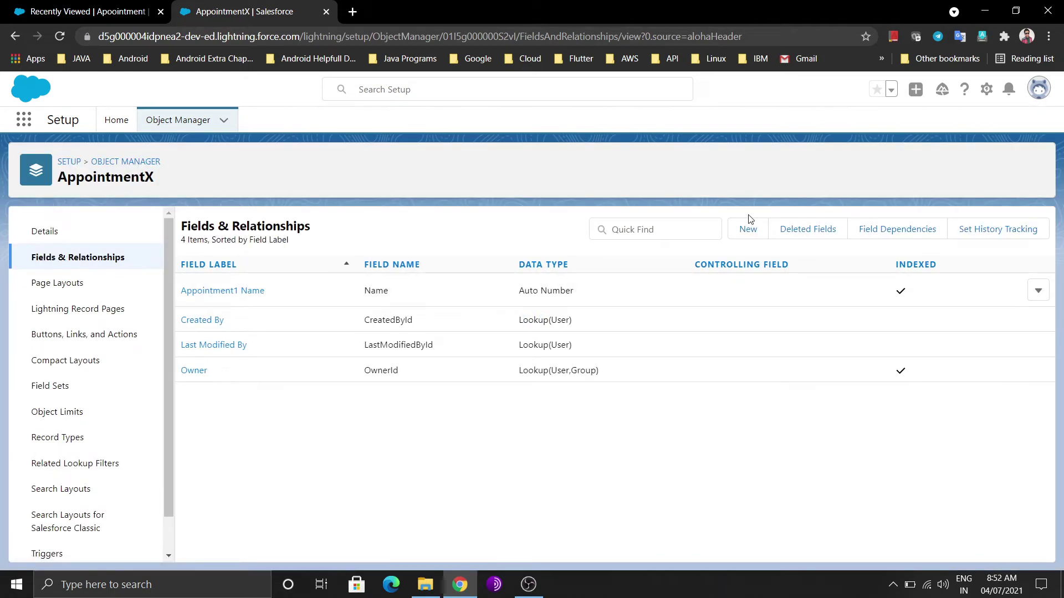
left_click(749, 228)
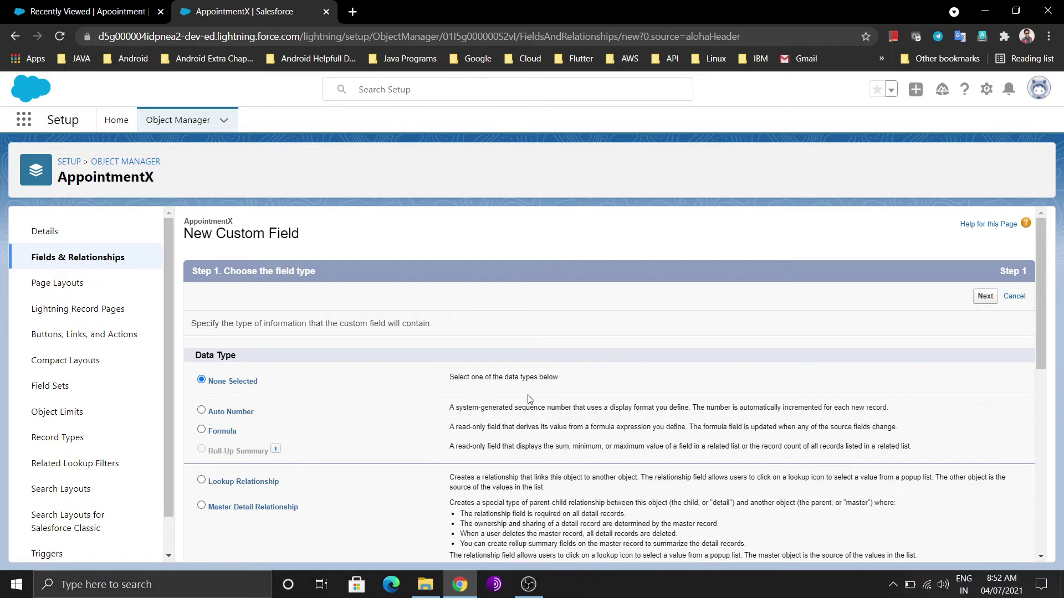
scroll(507, 391, "down", 6)
scroll(507, 391, "up", 2)
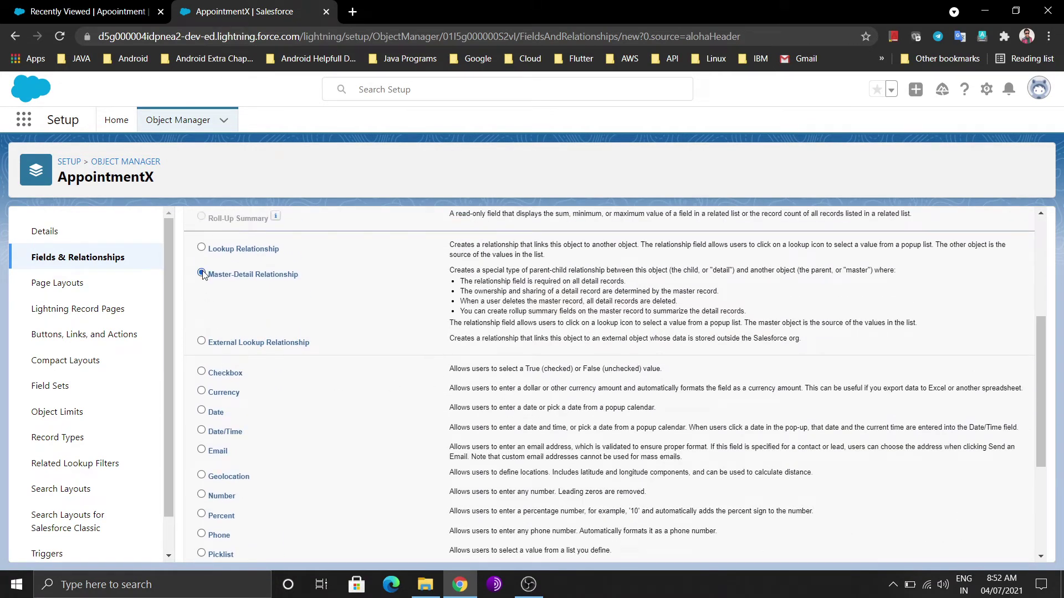
scroll(875, 519, "down", 4)
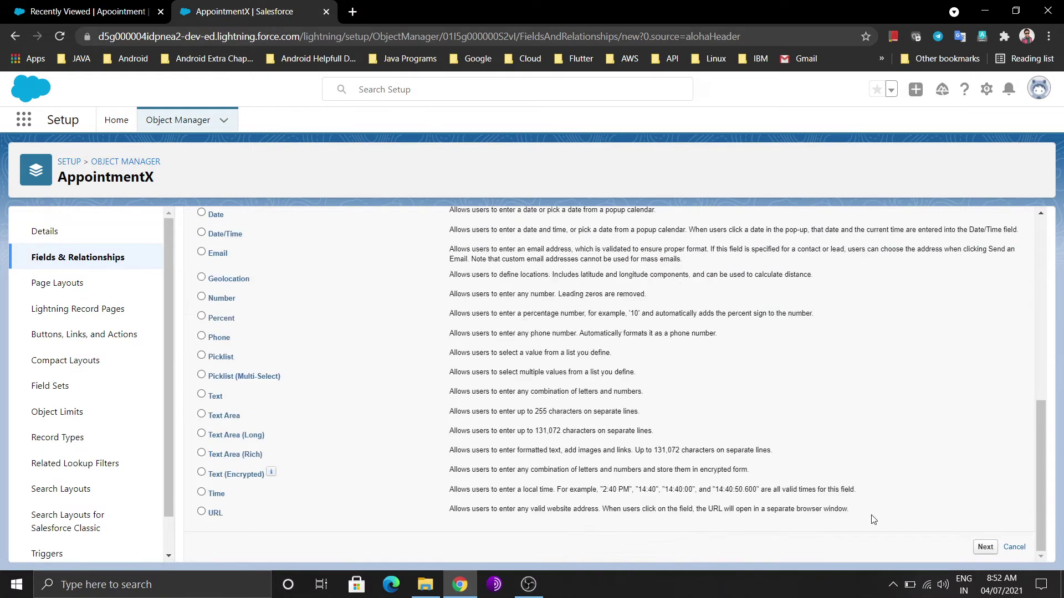
left_click(978, 553)
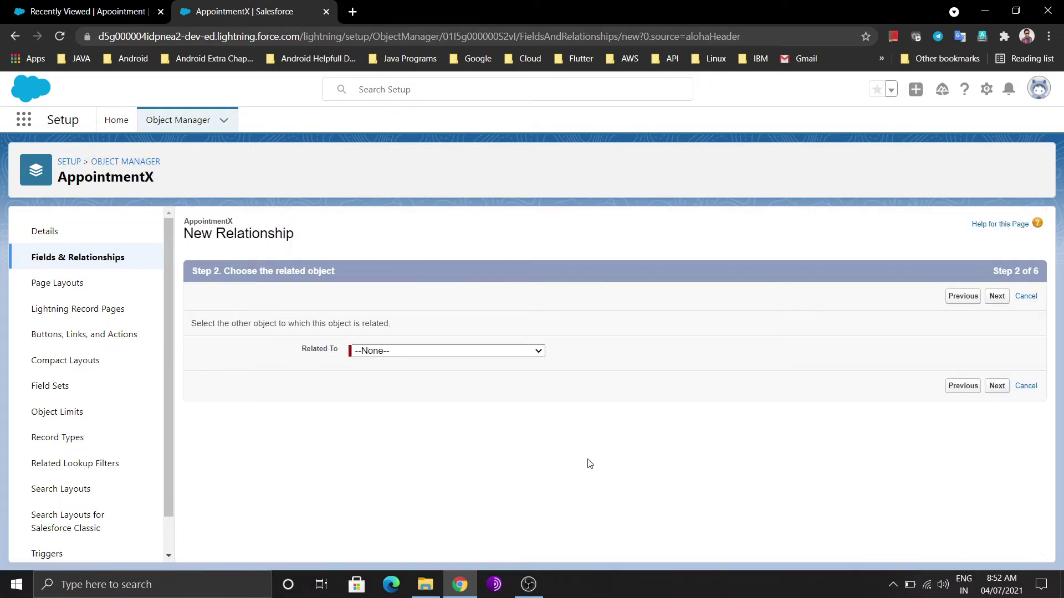
Step: Relate the new master-detail field to the Teacher1 object and continue to its label settings
left_click(510, 351)
scroll(487, 277, "down", 1)
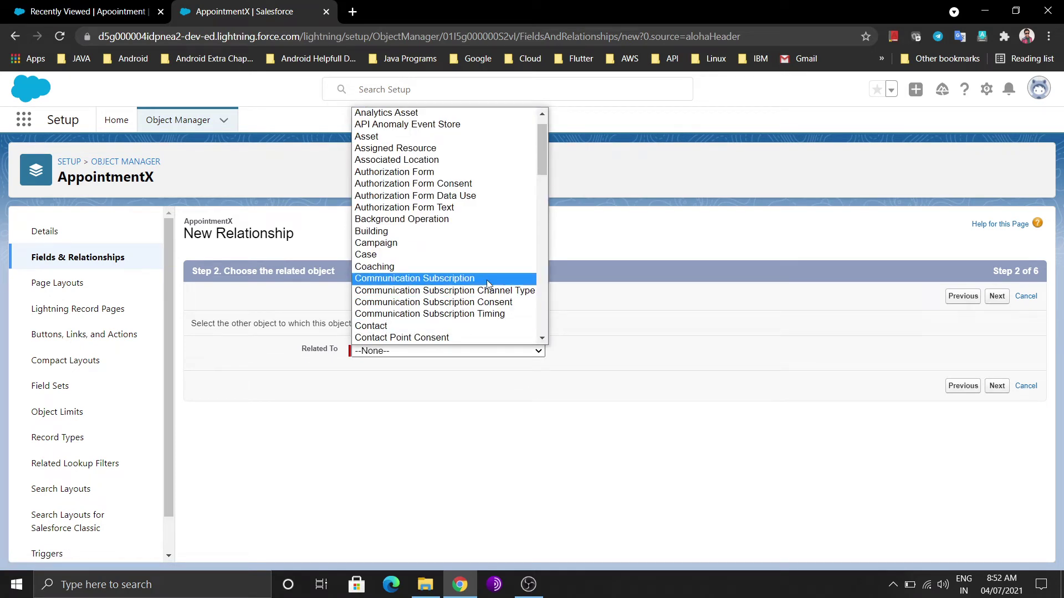
scroll(488, 293, "down", 15)
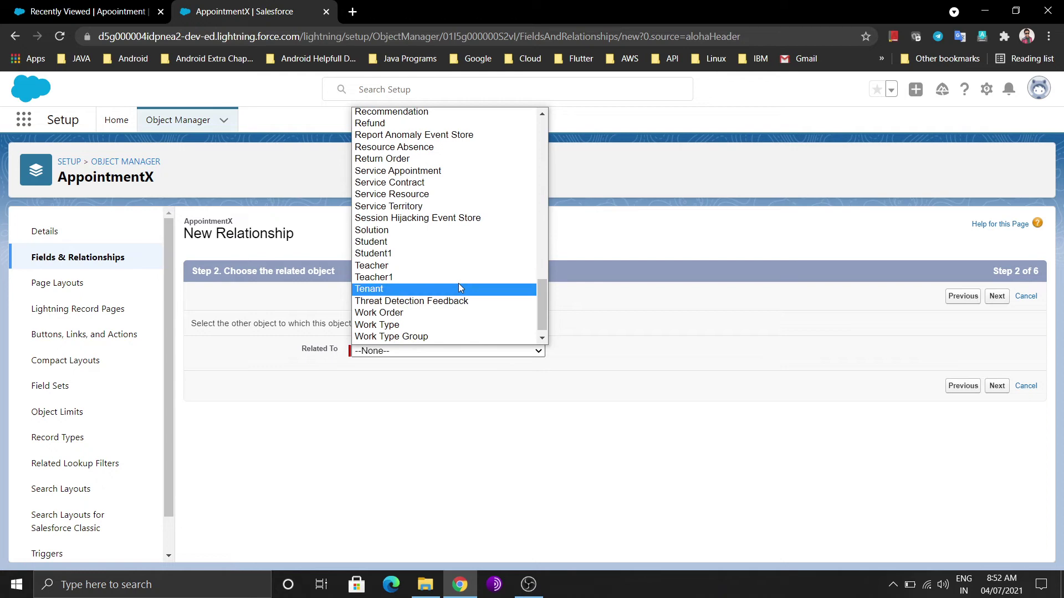
left_click(404, 277)
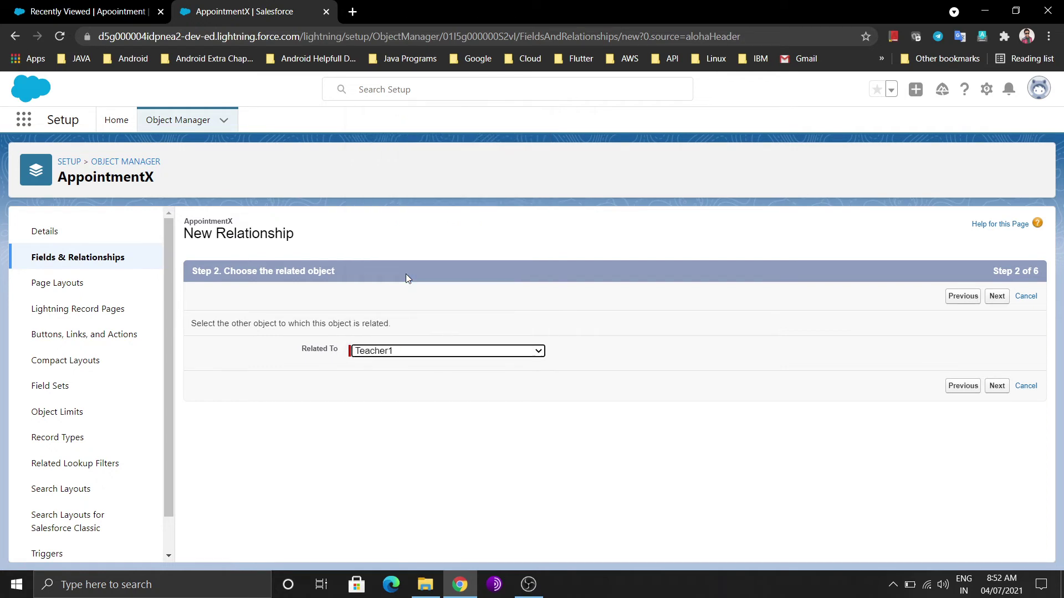
left_click(996, 387)
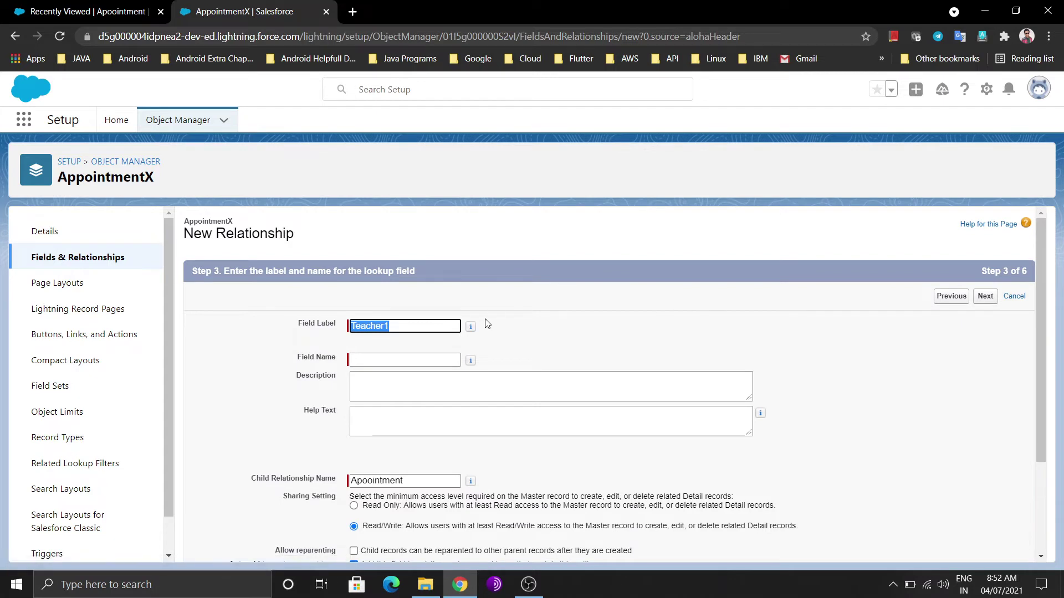
Step: Label the field Choose Teacher, keep the default sharing, security, layout and related list settings, and save it, continuing with another new field
type("Choose ")
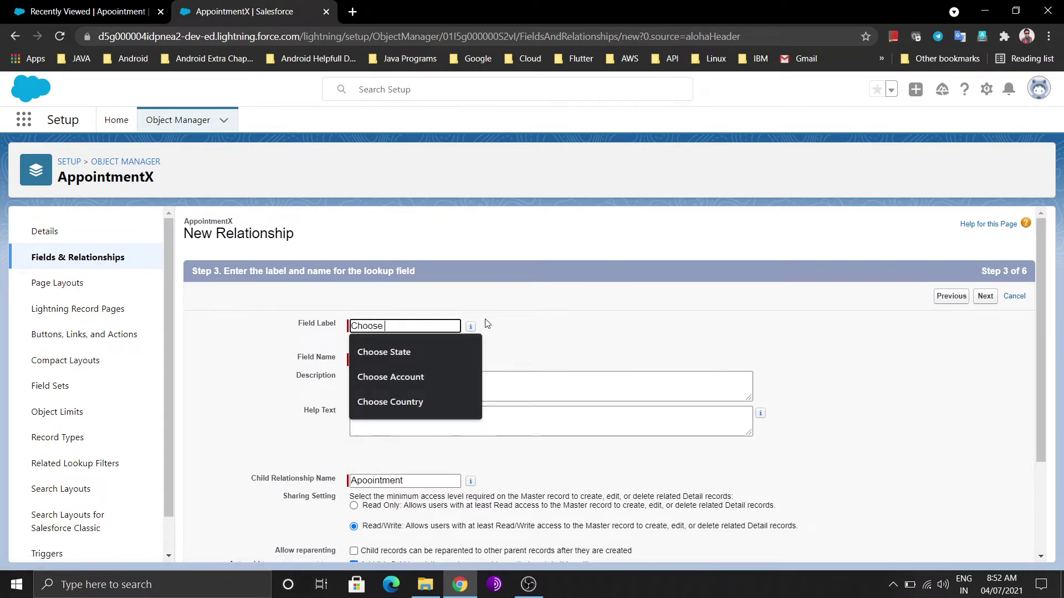
type("Teacher")
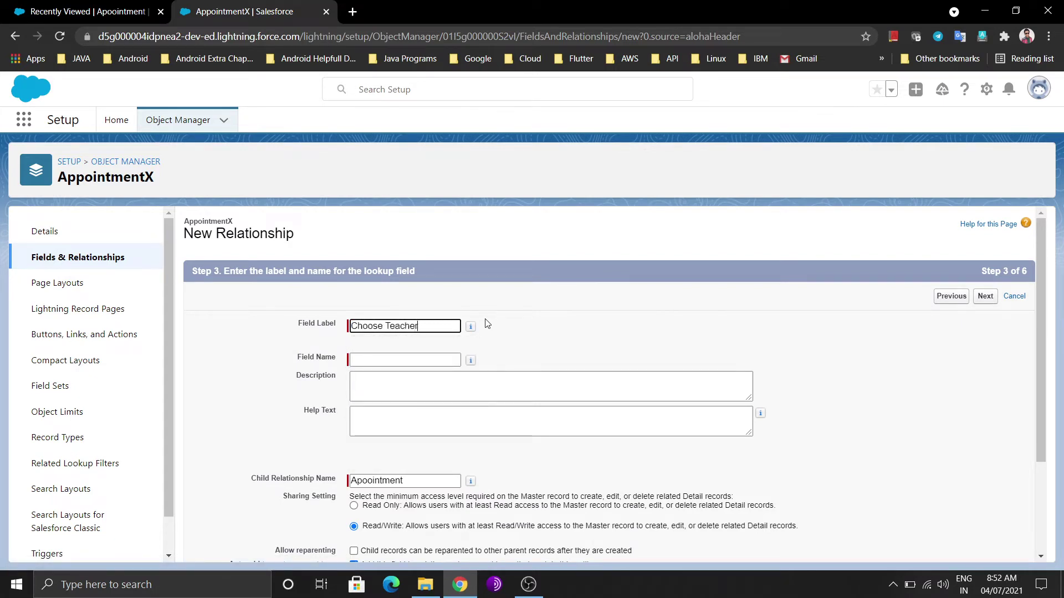
left_click(603, 340)
scroll(602, 339, "down", 3)
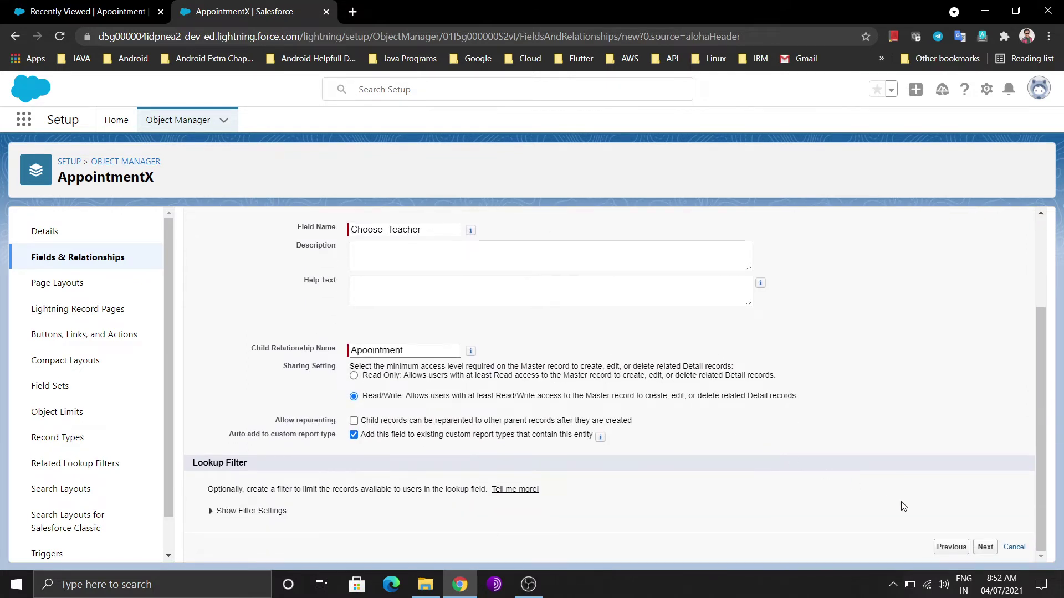
left_click(985, 548)
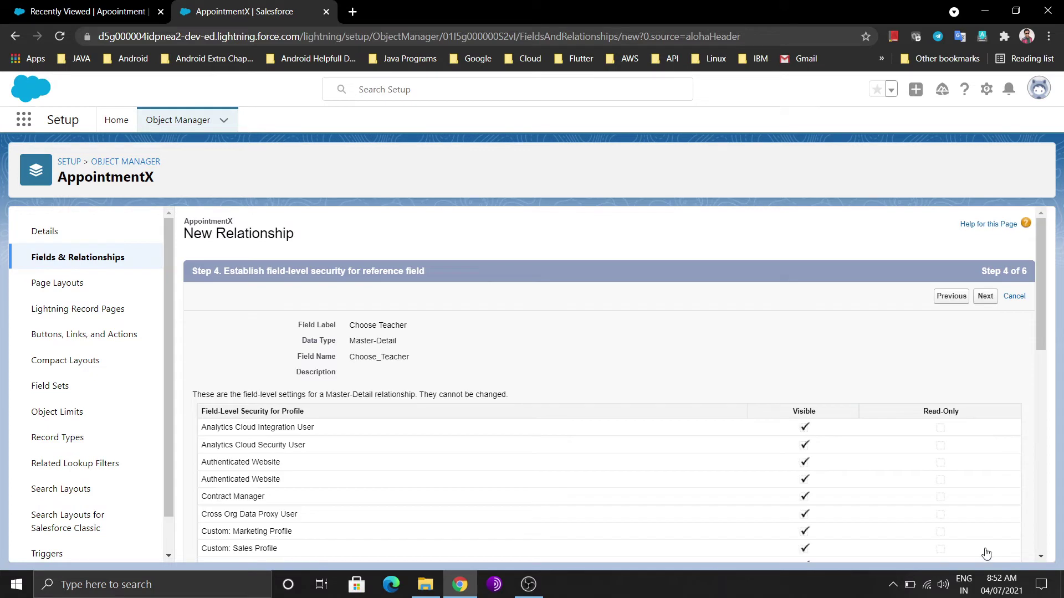
left_click(980, 300)
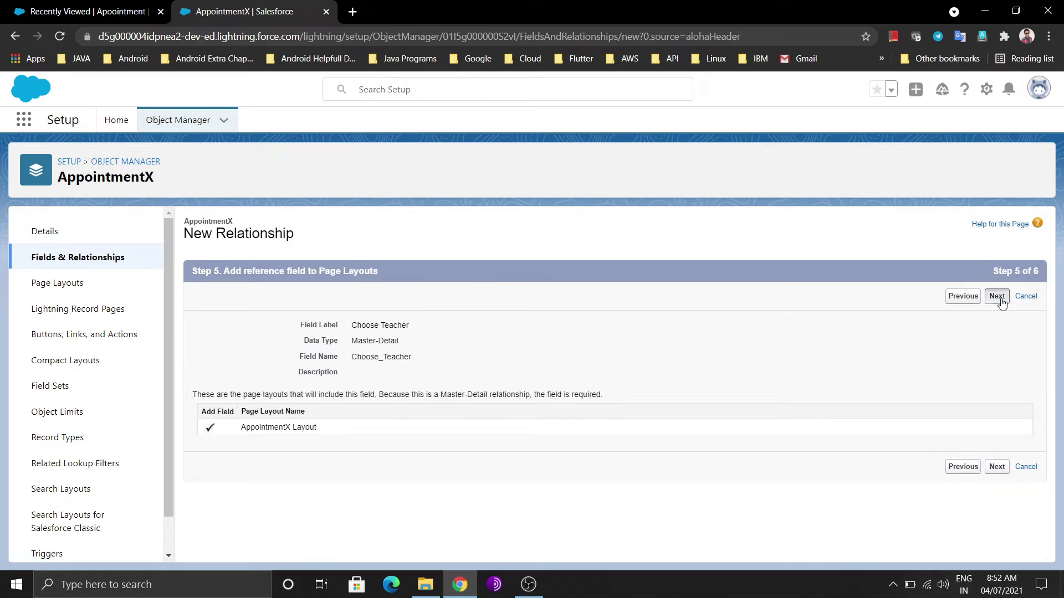
left_click(998, 299)
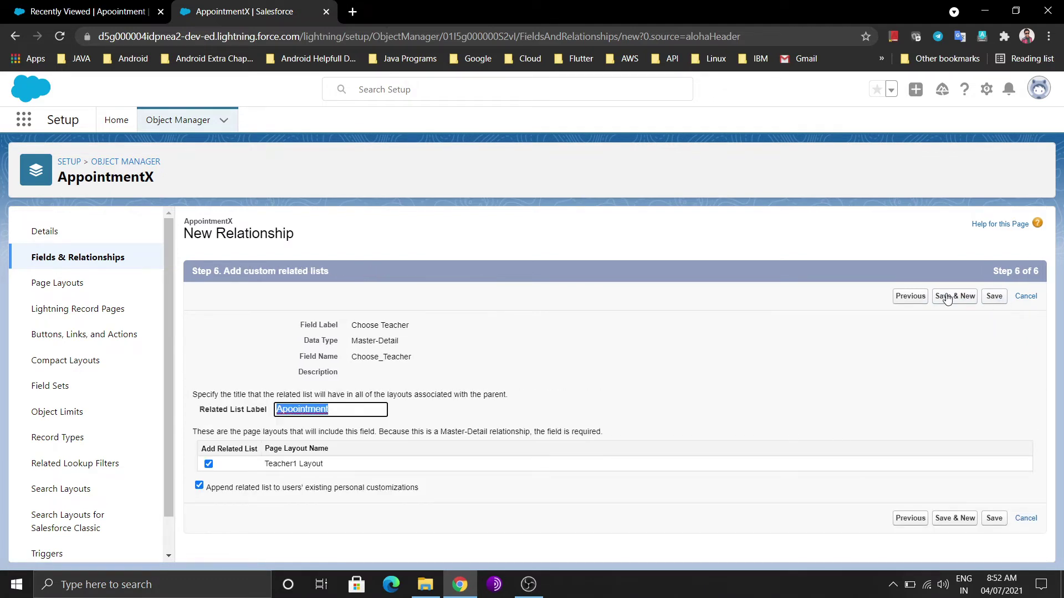
left_click(949, 300)
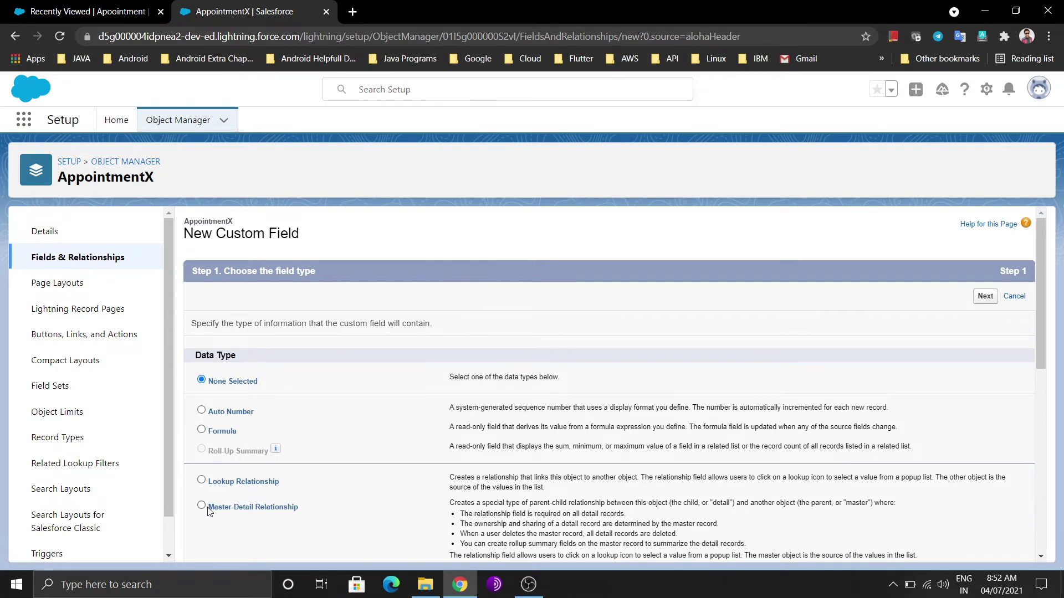
Step: Make the next custom field a Master-Detail Relationship related to the Student1 object
left_click(255, 508)
left_click(985, 297)
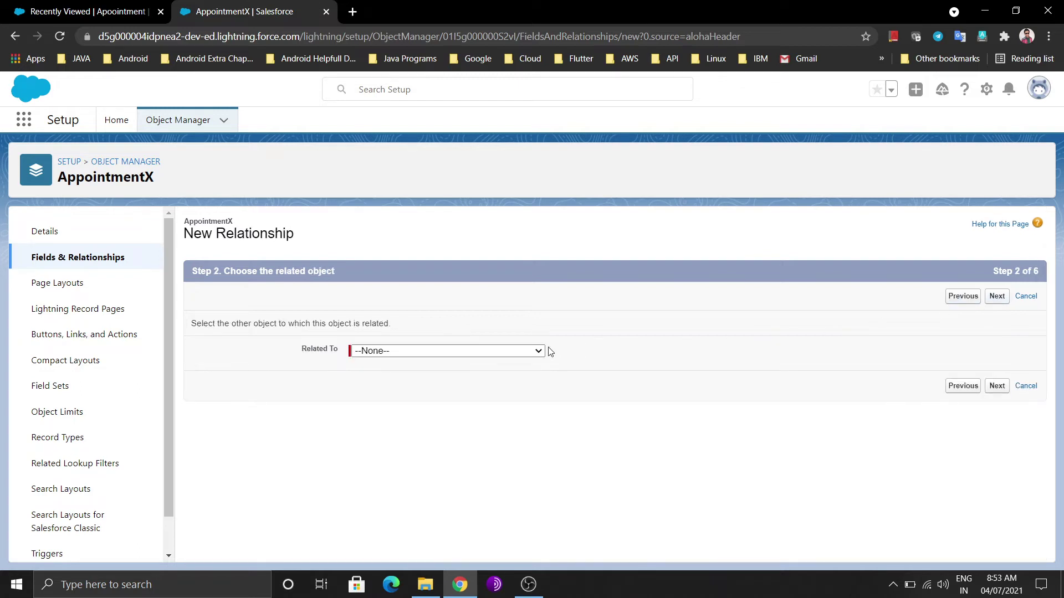
left_click(526, 351)
scroll(454, 233, "down", 20)
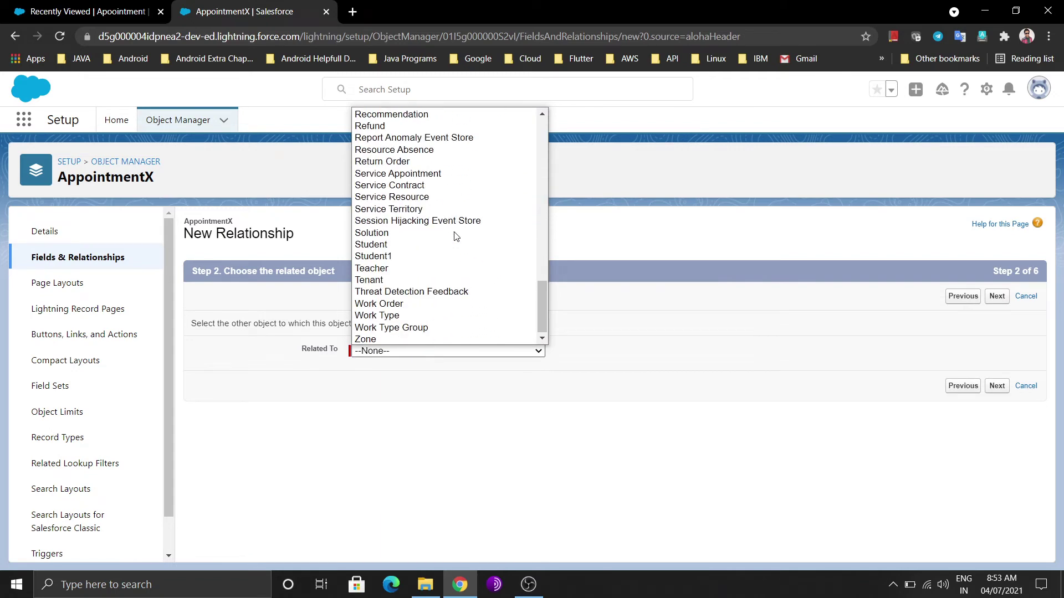
left_click(412, 257)
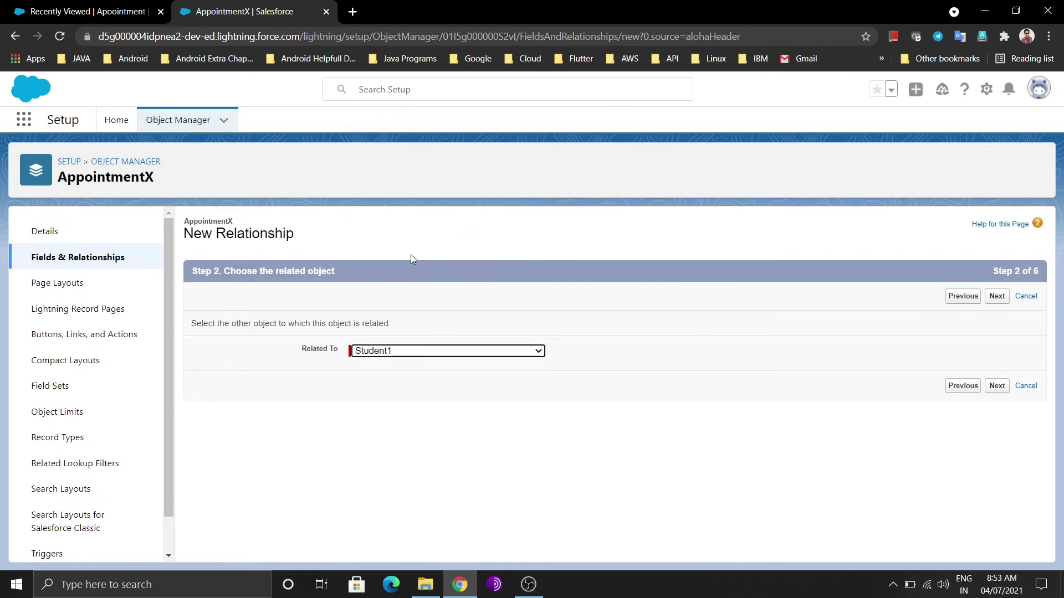
left_click(992, 388)
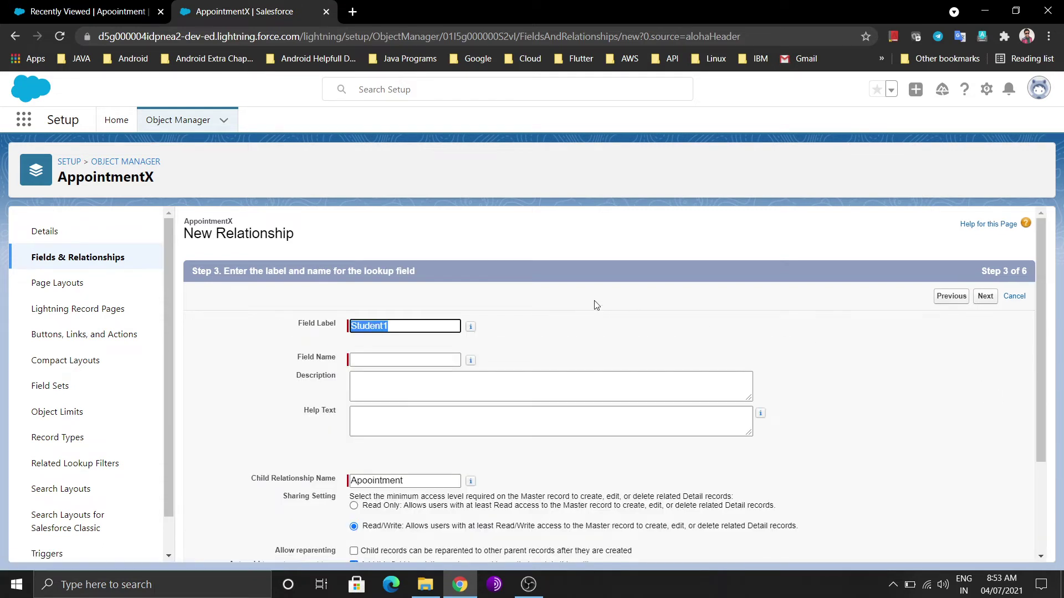
Step: Label the field Choose Student, keep the default sharing, security, layout and related list settings, and save it
type("Choseose")
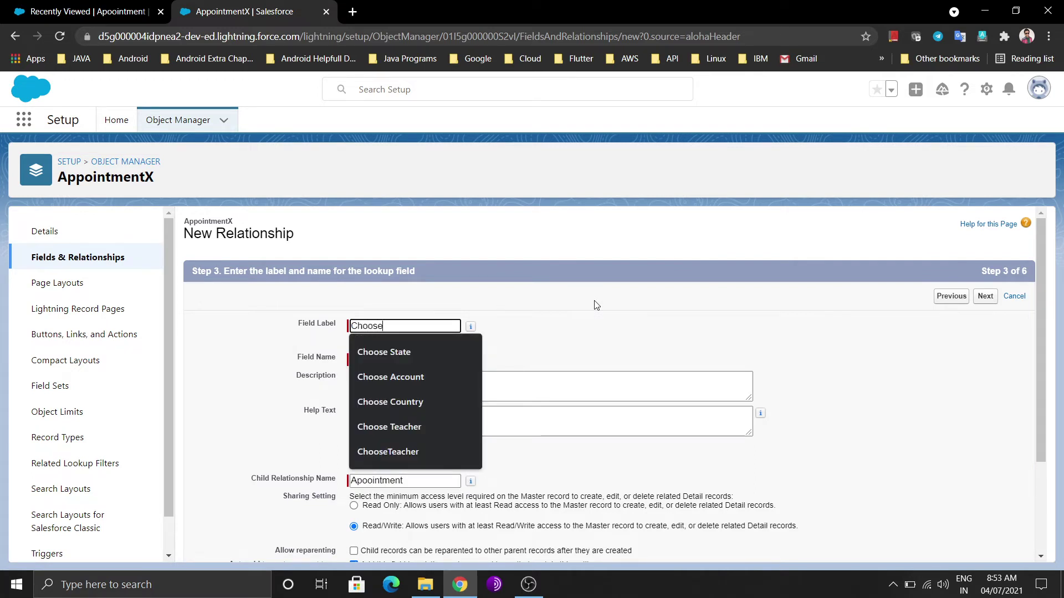
type(" Student")
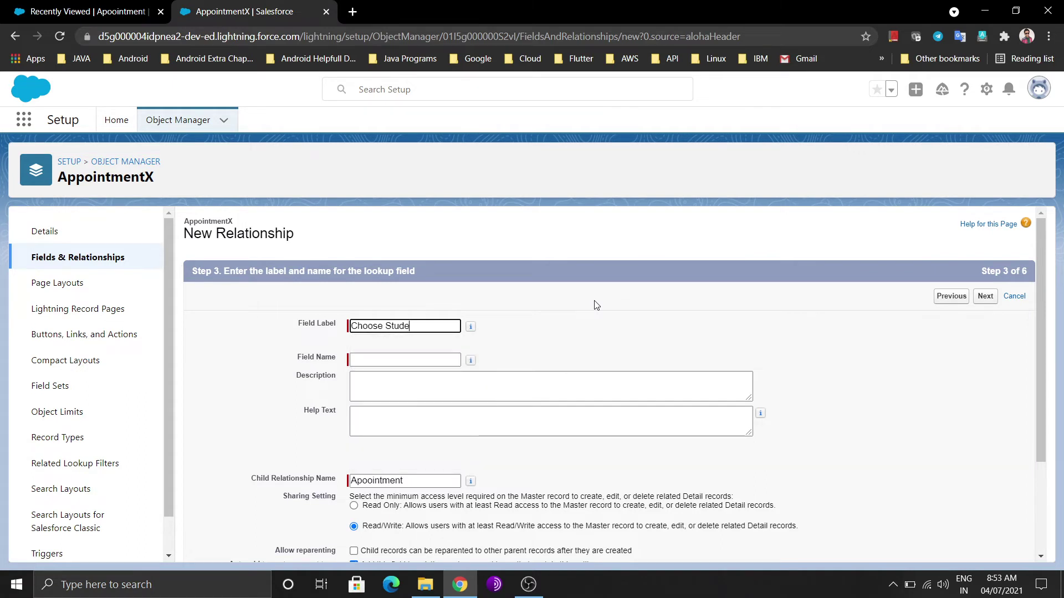
left_click(652, 338)
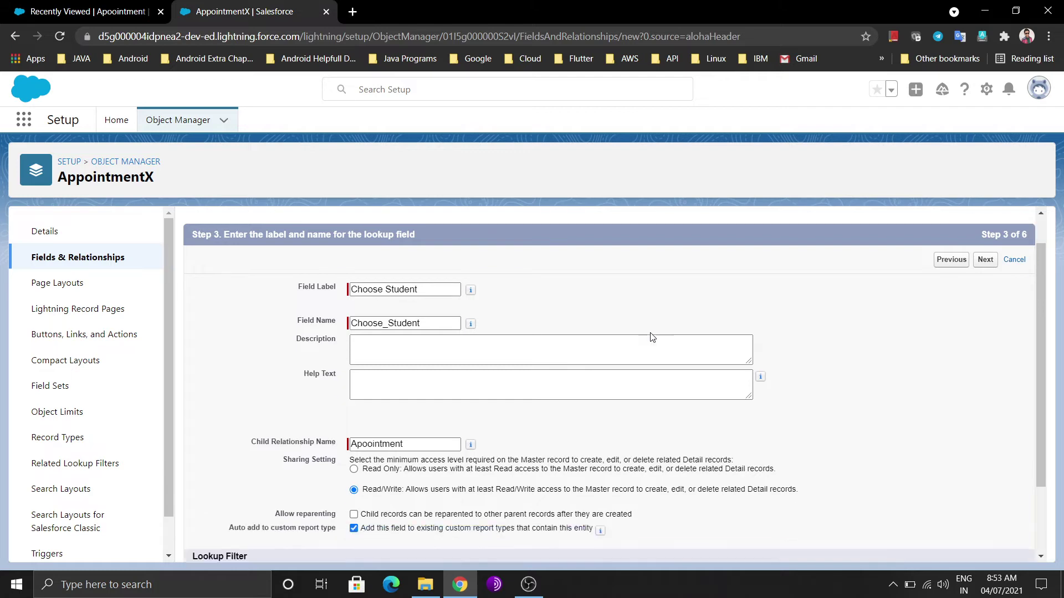
scroll(652, 337, "down", 3)
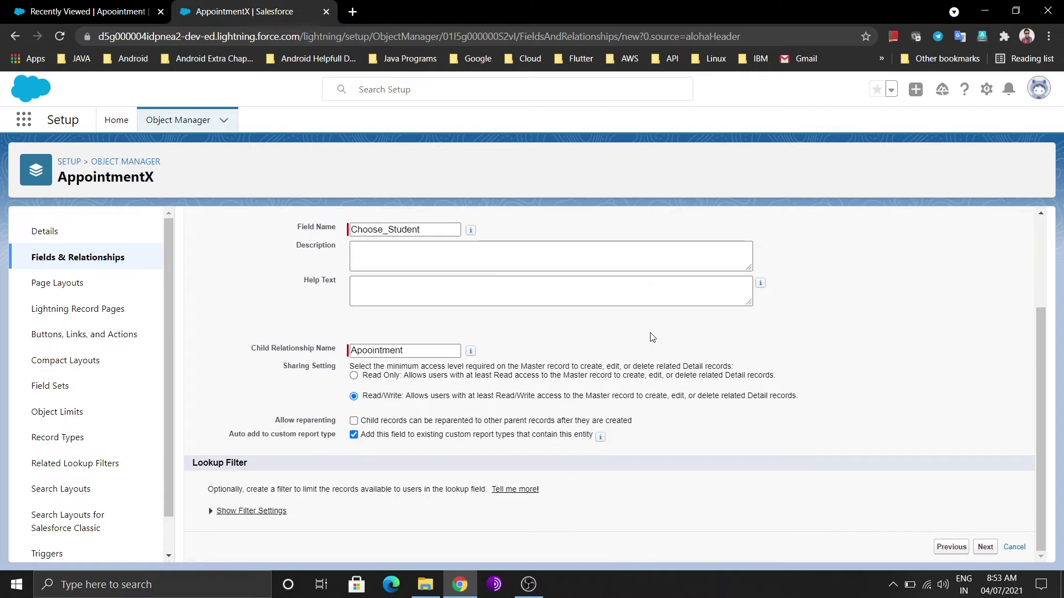
left_click(983, 547)
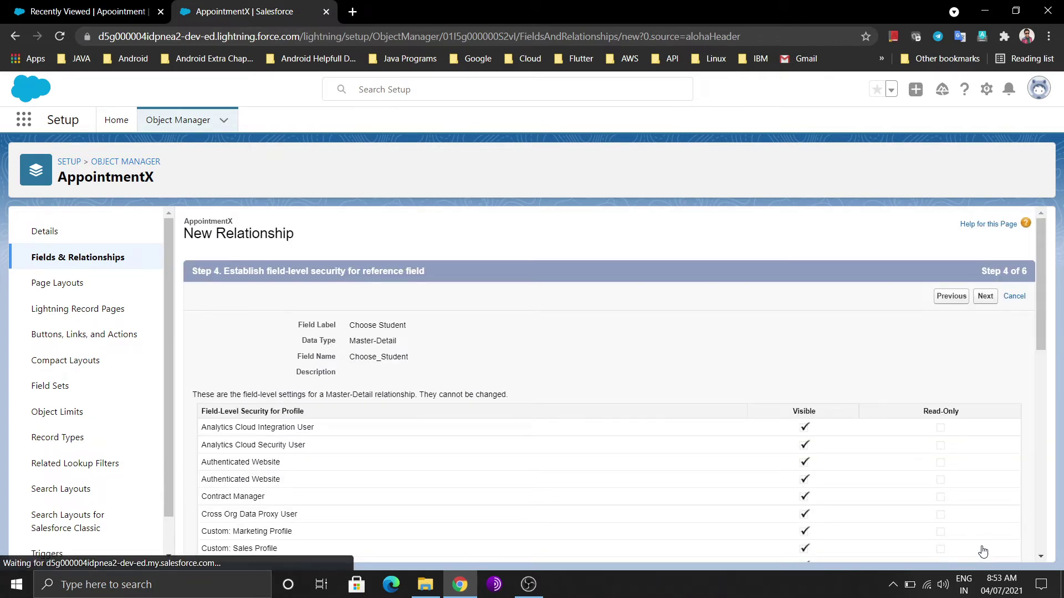
left_click(985, 296)
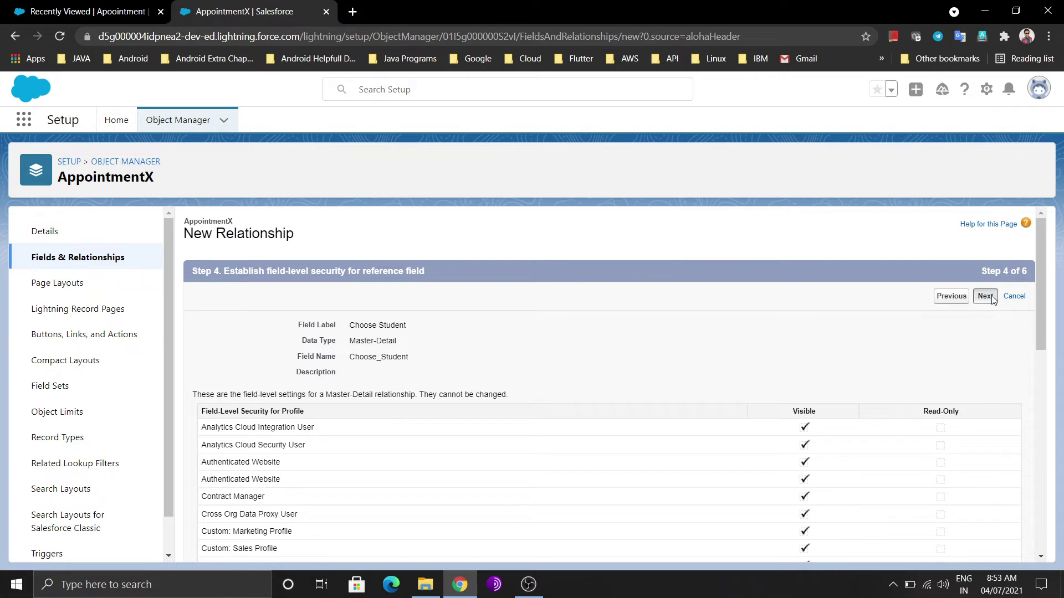
left_click(992, 298)
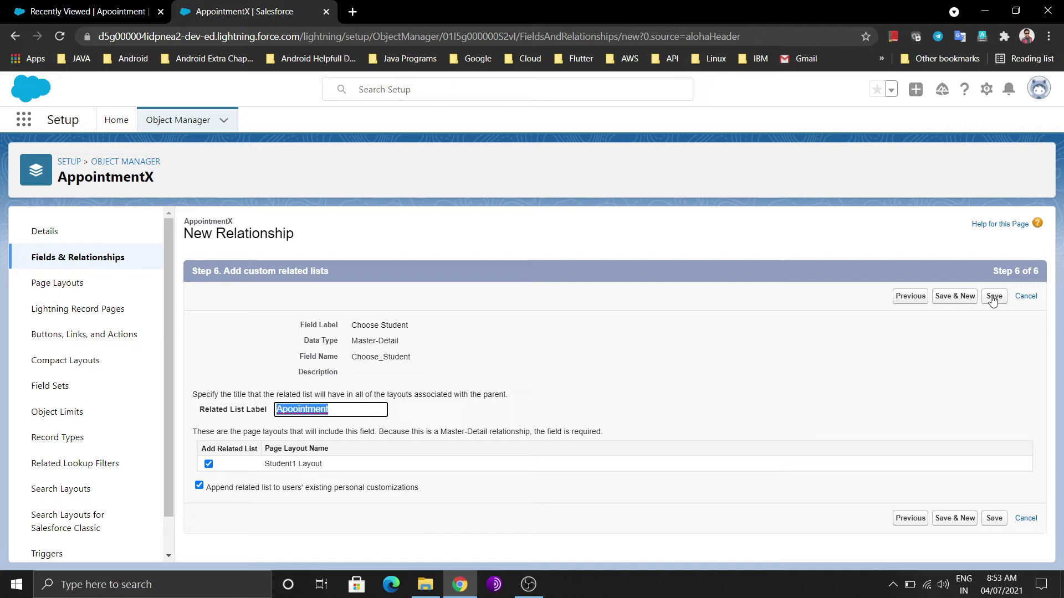
left_click(992, 297)
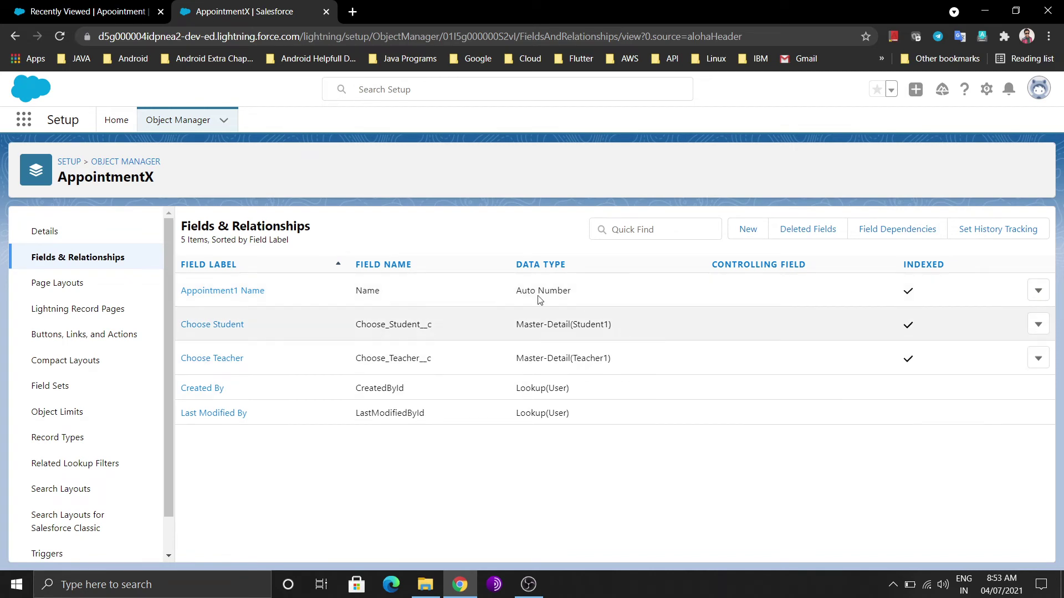
Step: Reload the AJH School app and check the Choose Teacher and Choose Student lookups in a new AppointmentX form, closing it without saving
left_click(24, 9)
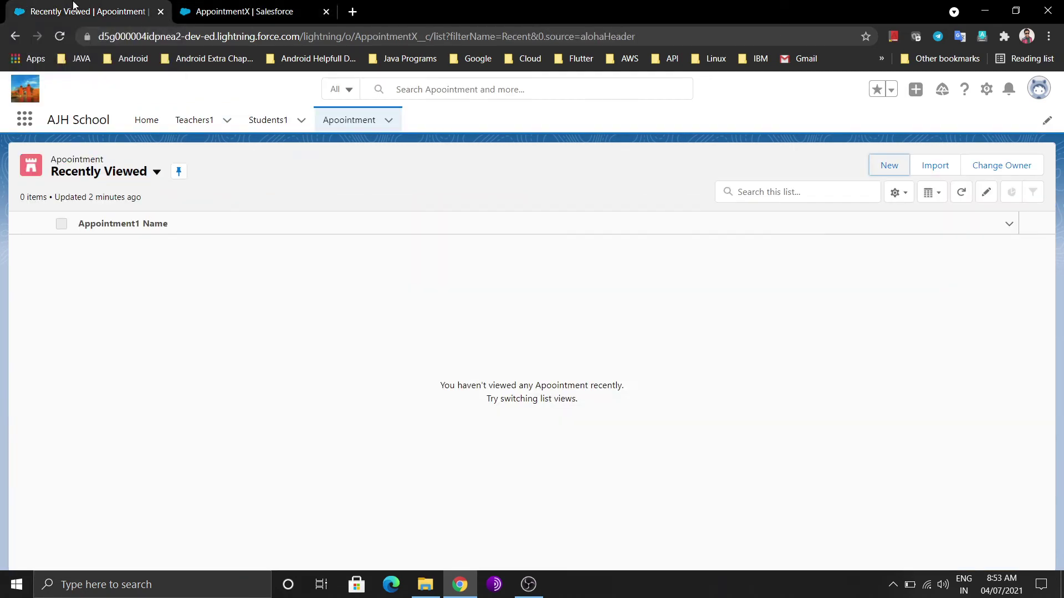
left_click(60, 36)
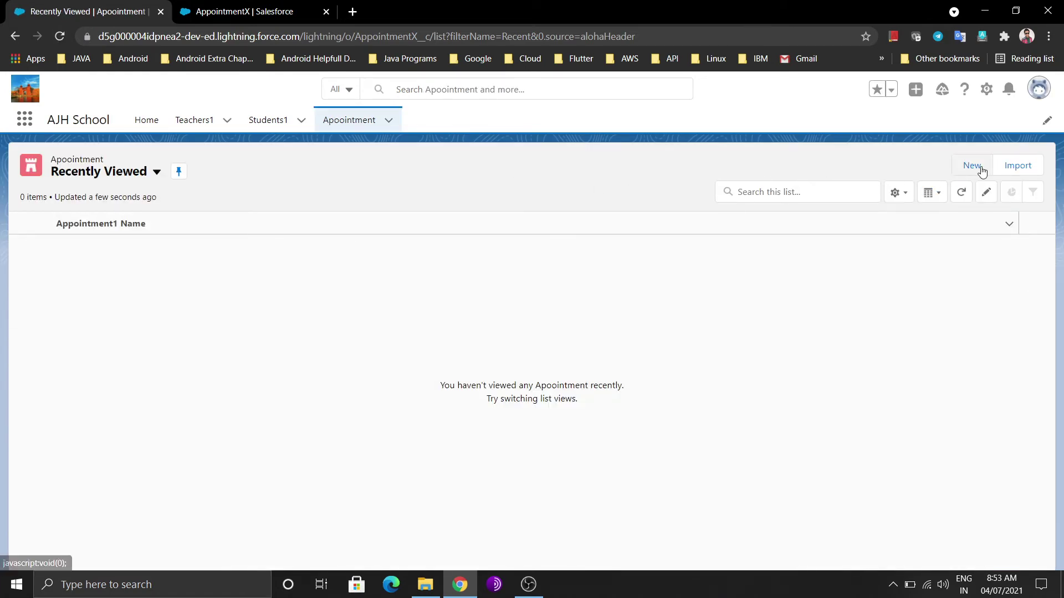
left_click(972, 166)
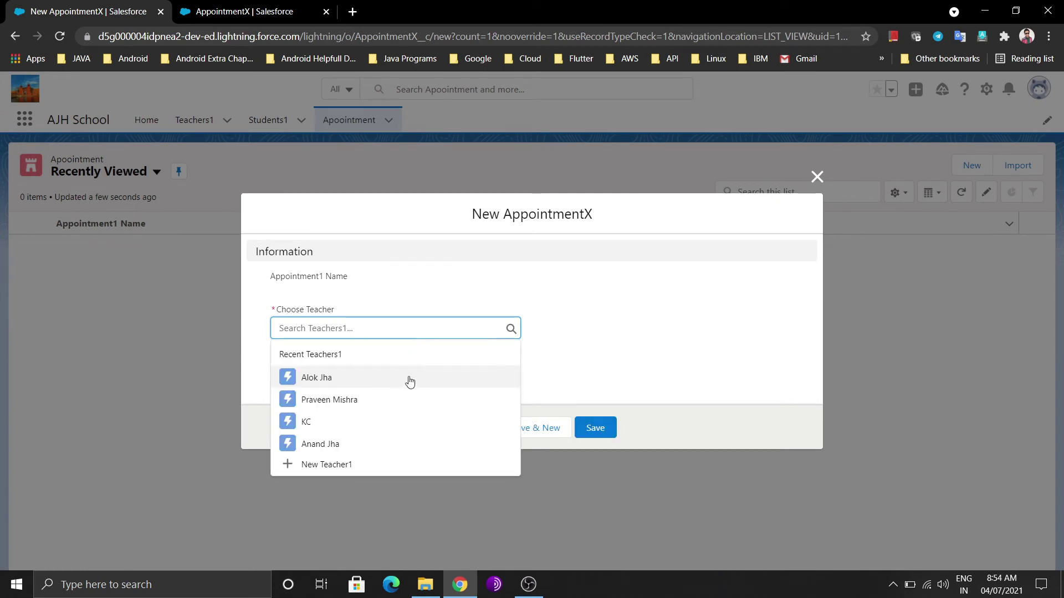
left_click(576, 351)
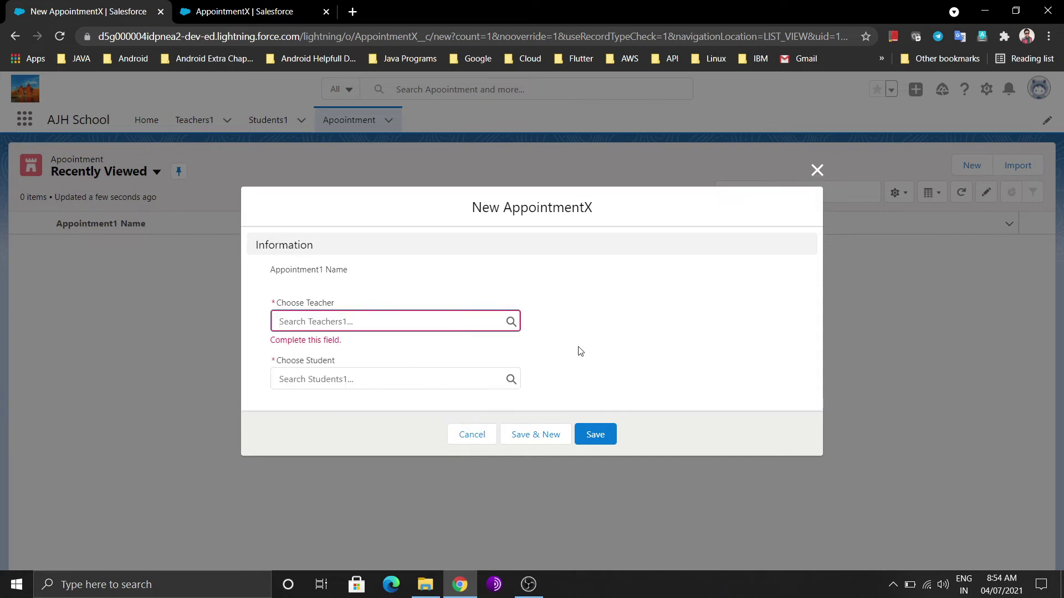
left_click(314, 382)
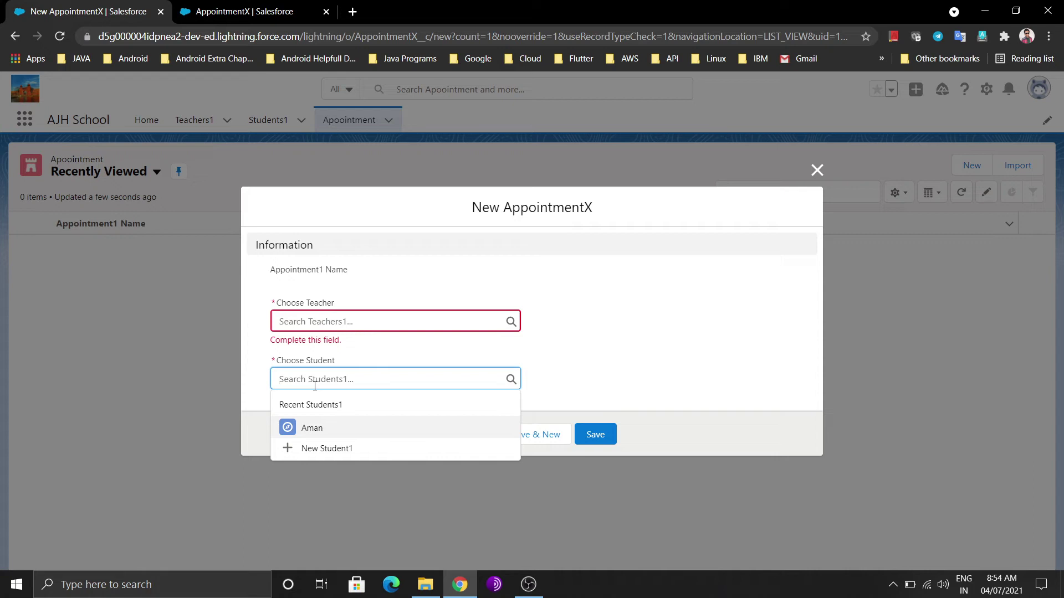
left_click(631, 355)
left_click(817, 164)
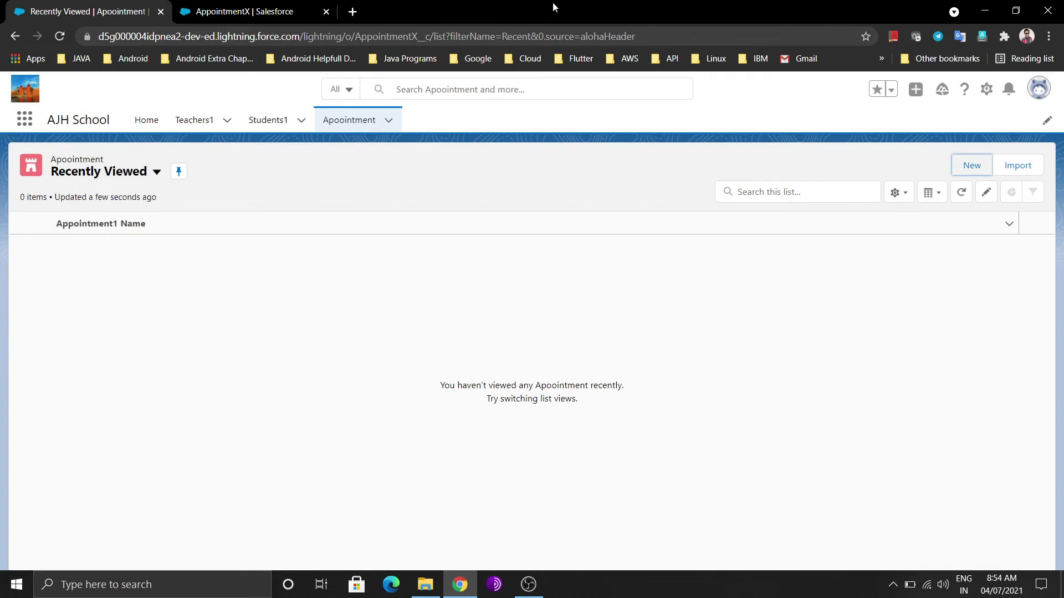
Step: Switch to AppointmentX's fields in Setup and start a new custom field with the Date data type
left_click(216, 13)
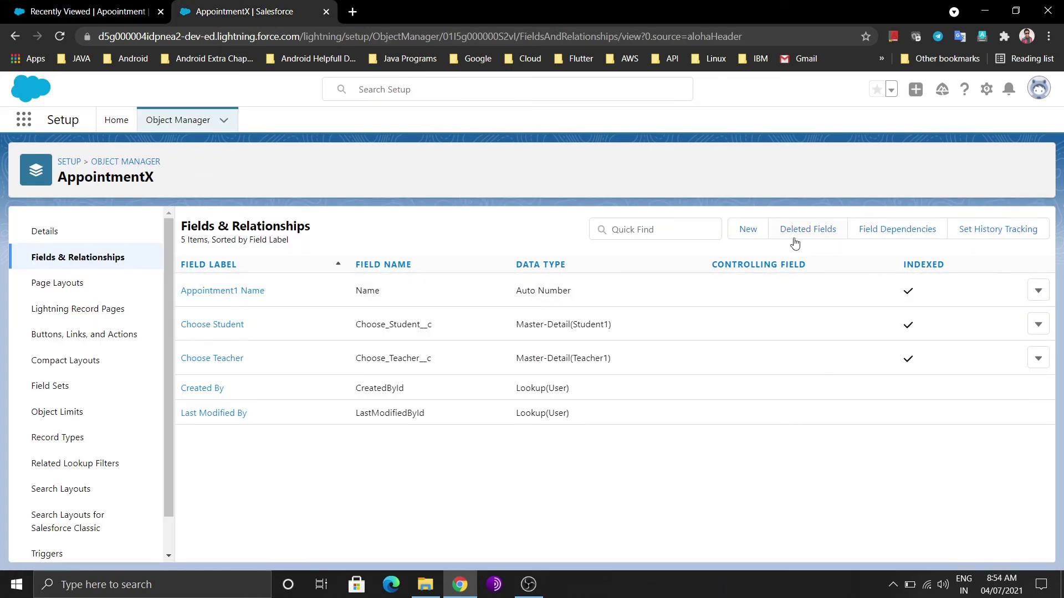
left_click(747, 230)
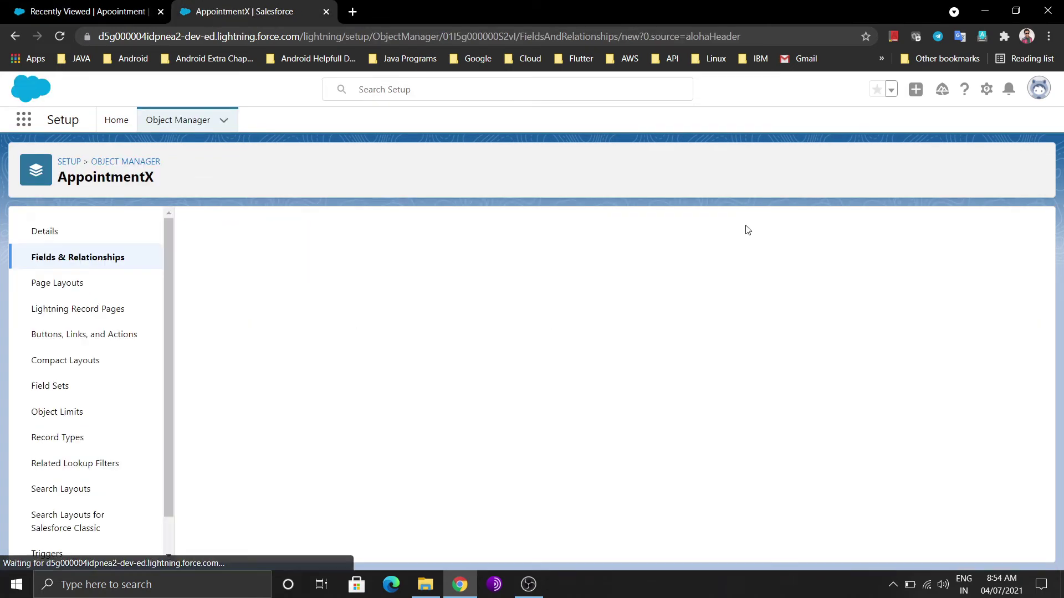
scroll(496, 428, "down", 10)
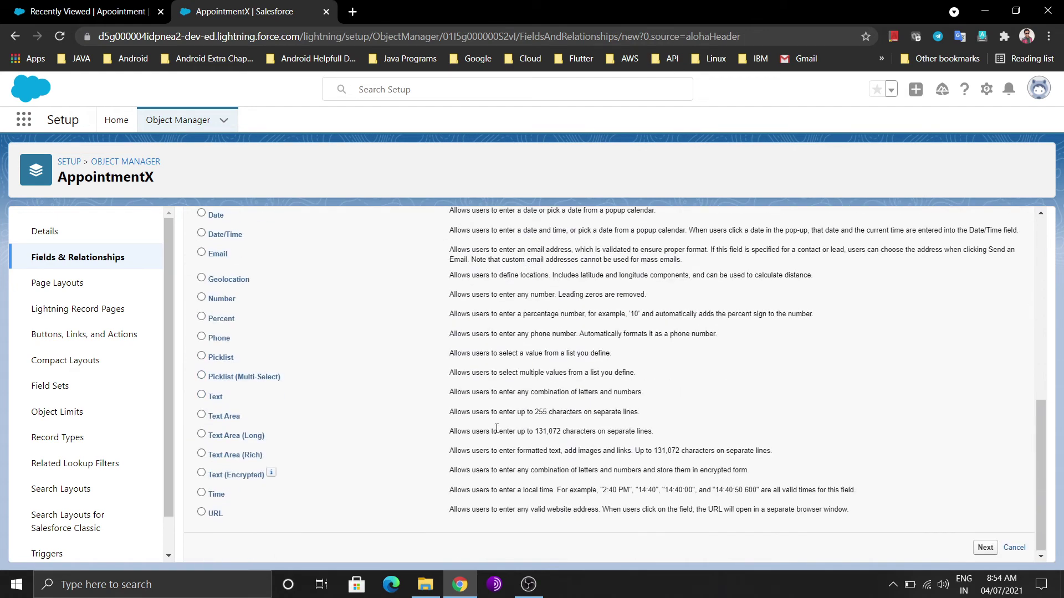
scroll(214, 260, "up", 1)
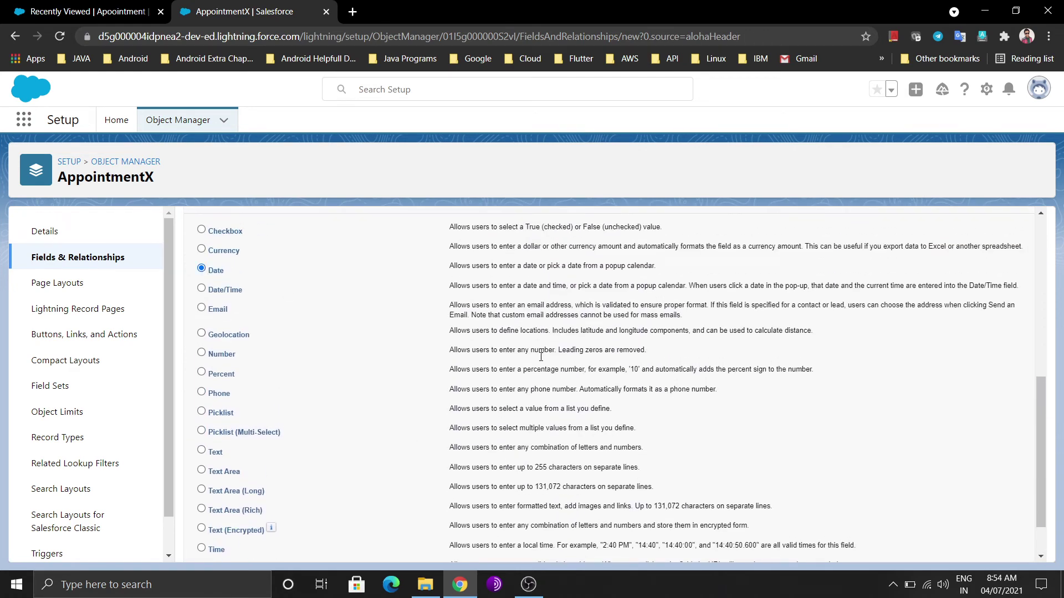
scroll(1010, 461, "down", 1)
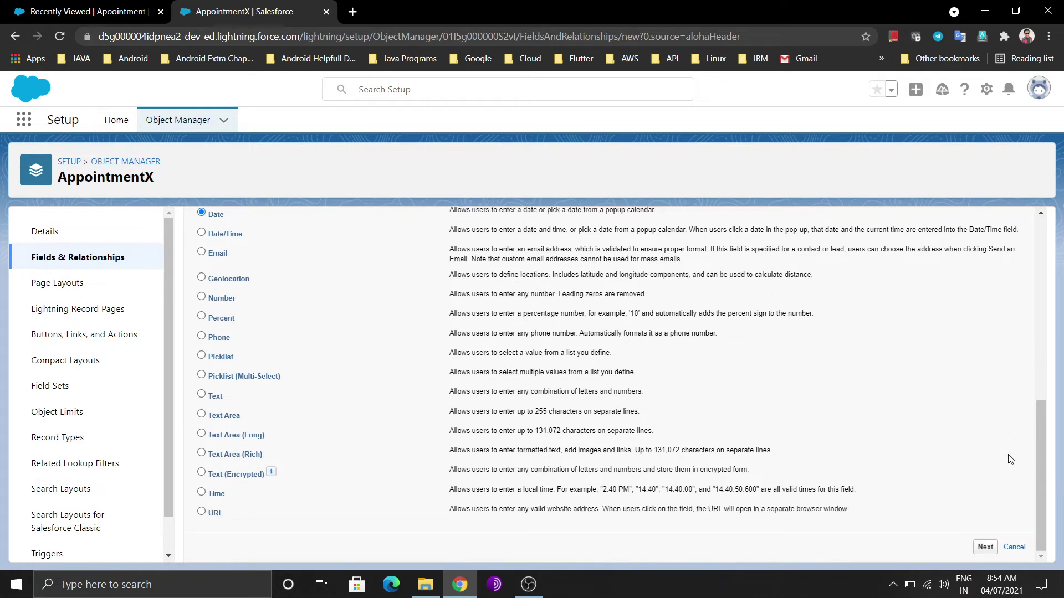
left_click(986, 547)
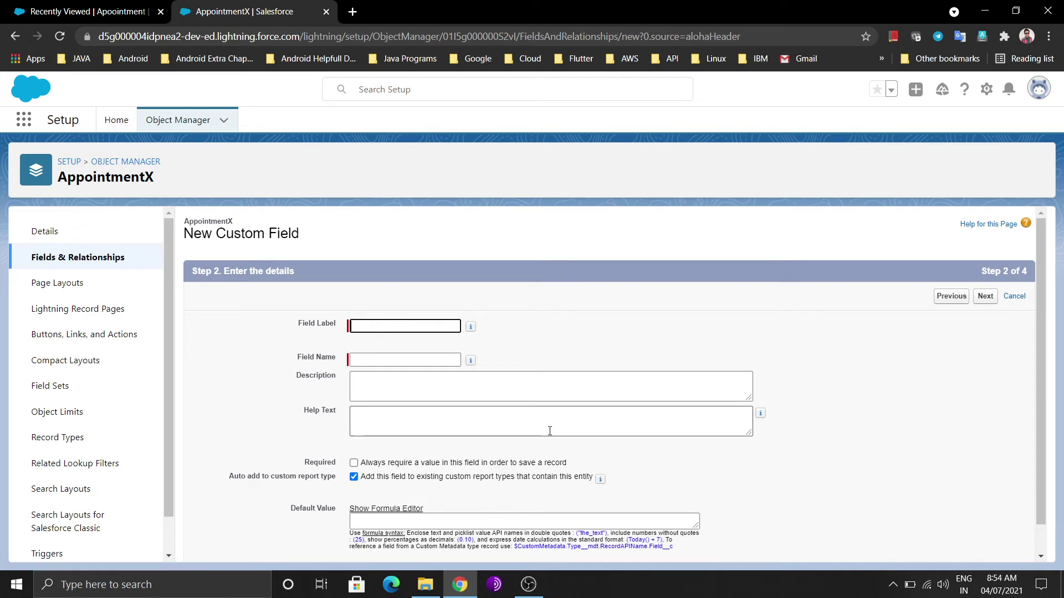
Step: Label the date field Appointment Start Date and let the matching field name Appointment_Start_Date fill in
type("App")
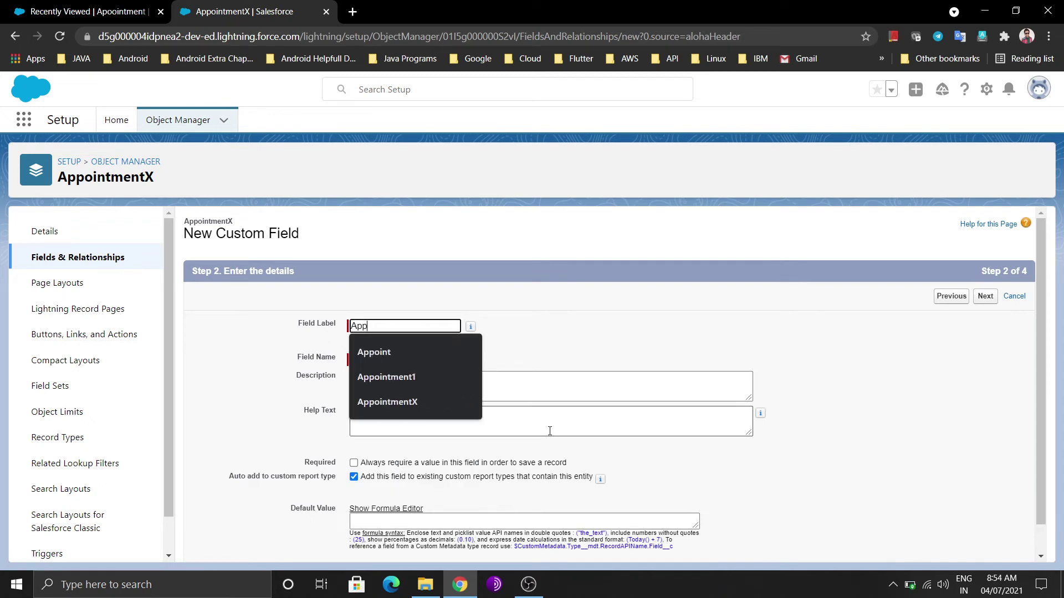
key("Down")
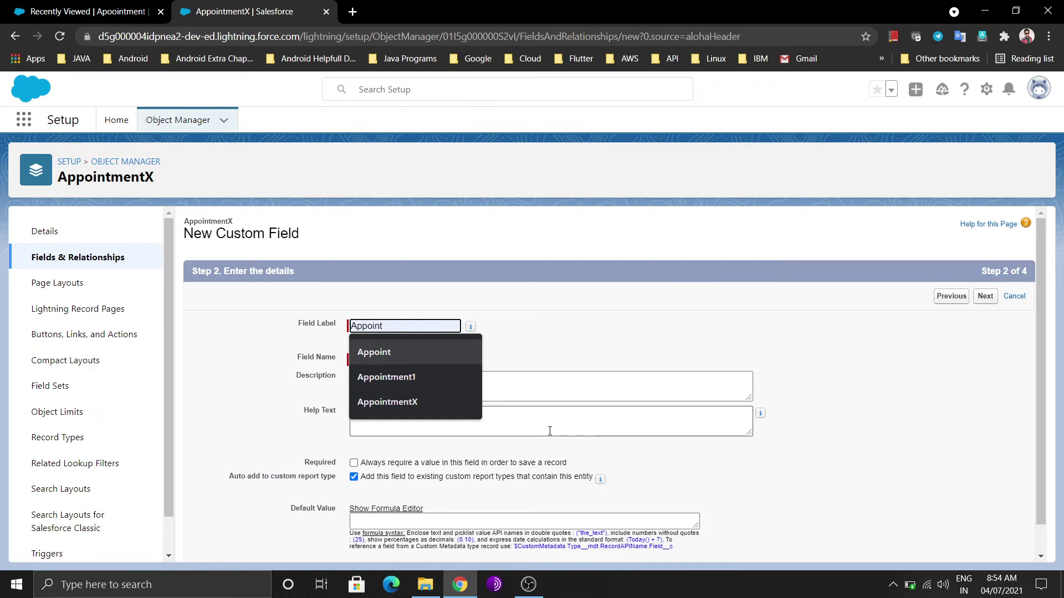
key("Down")
key("Return")
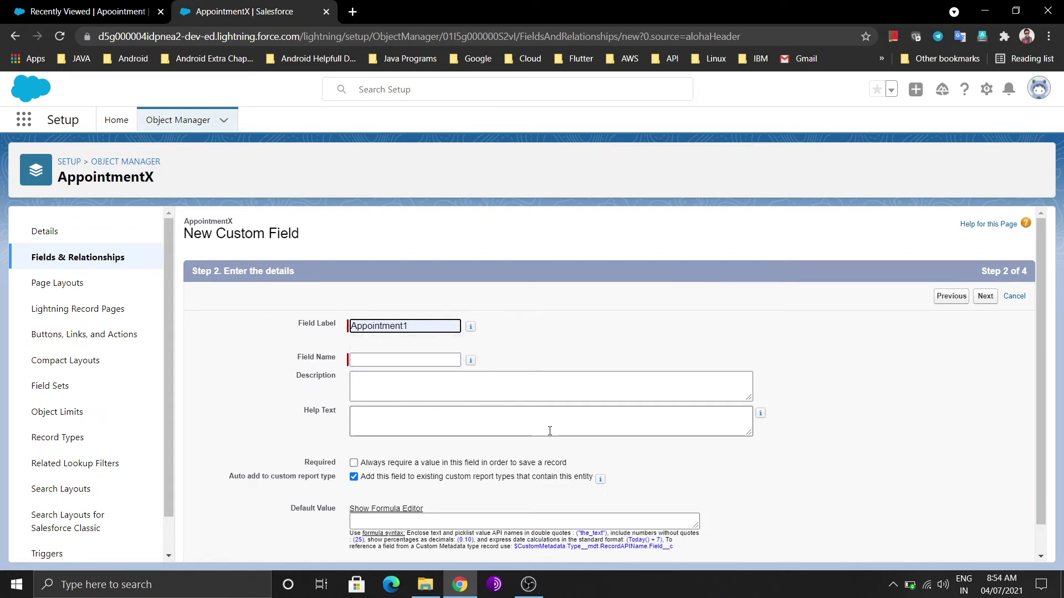
key("BackSpace")
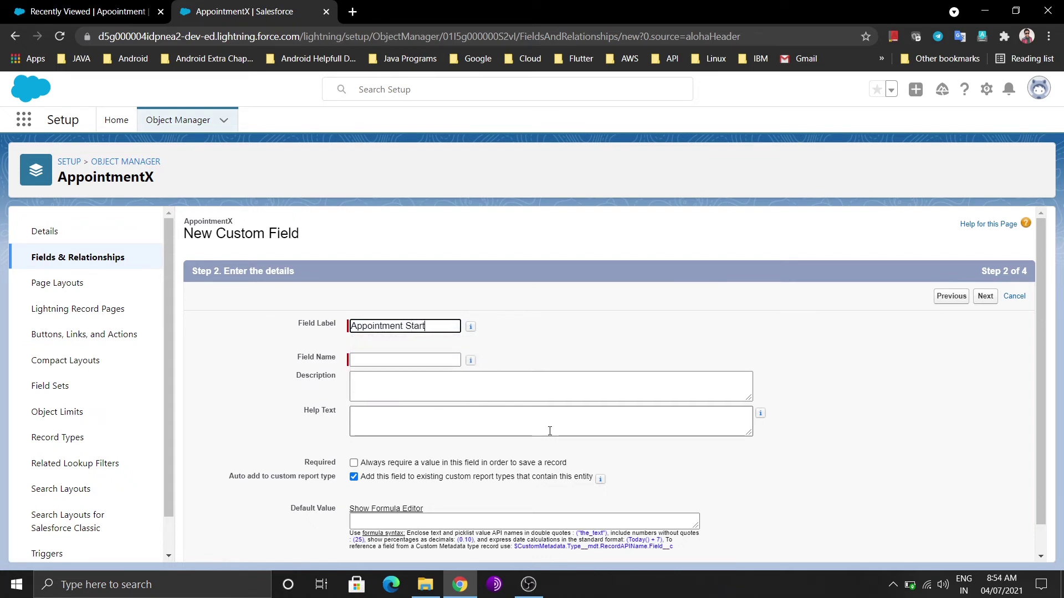
type("Start Date")
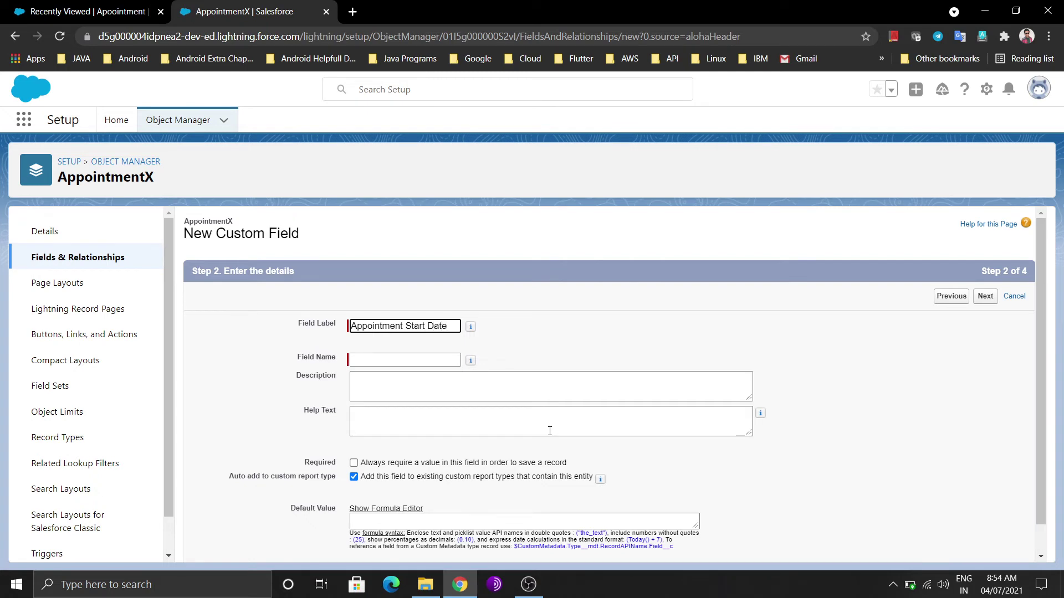
left_click(599, 338)
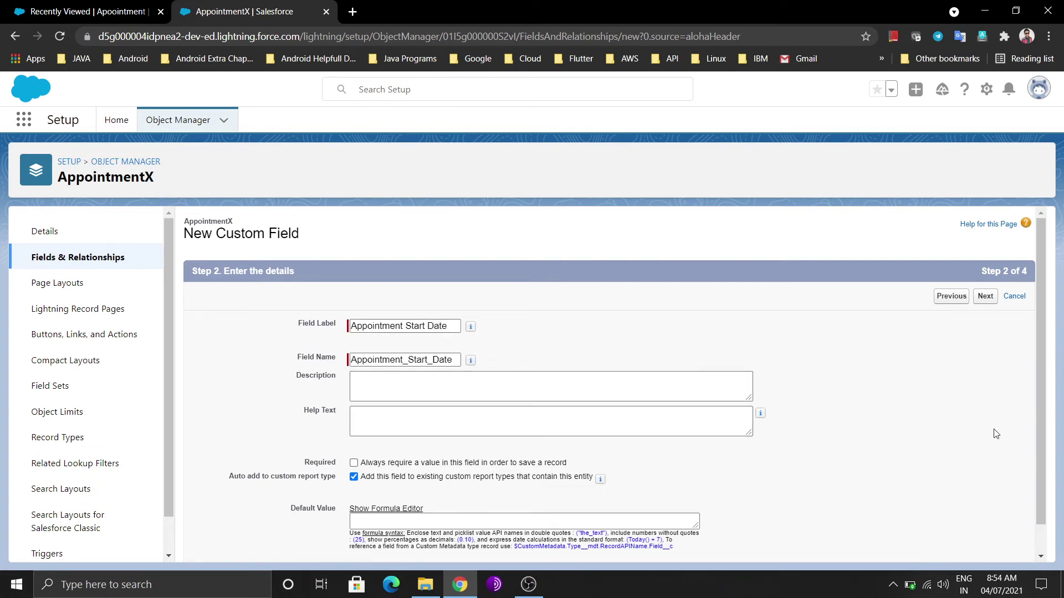
Step: Keep the default field options, field-level security and AppointmentX Layout assignment, and save the new date field
scroll(978, 437, "down", 1)
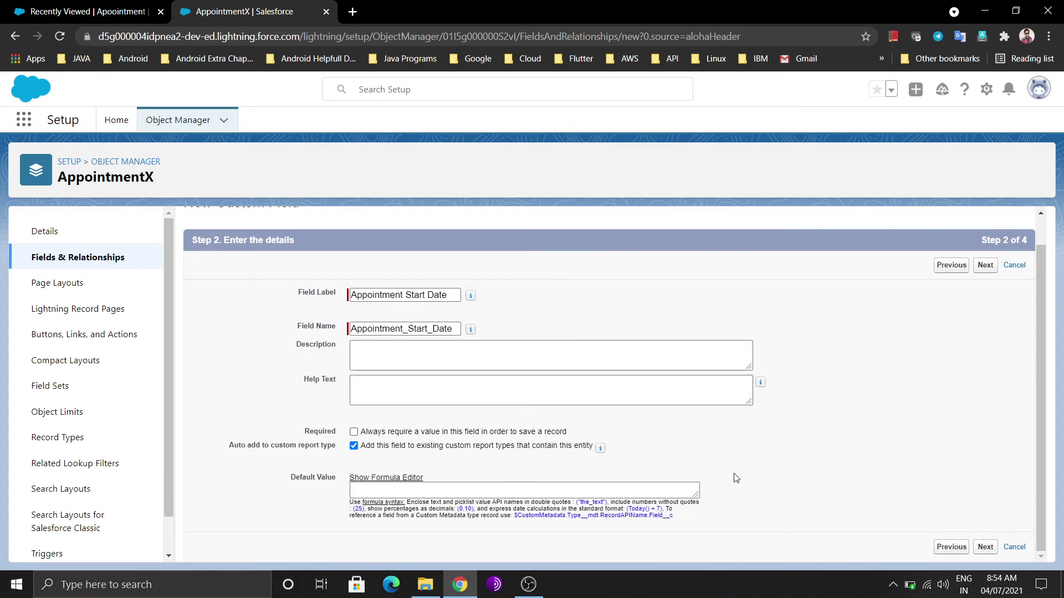
left_click(990, 554)
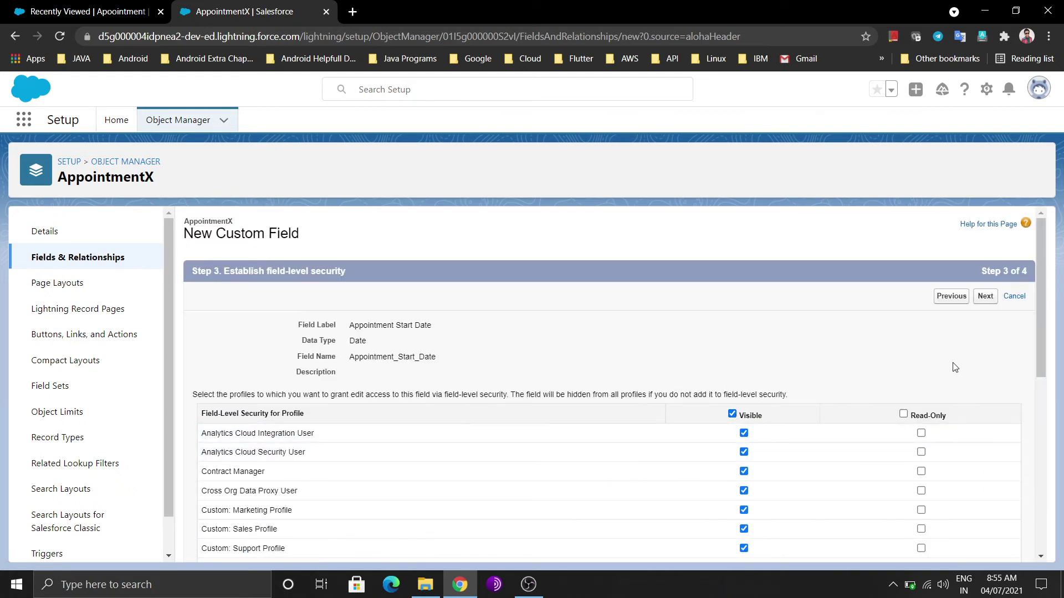
scroll(952, 366, "down", 10)
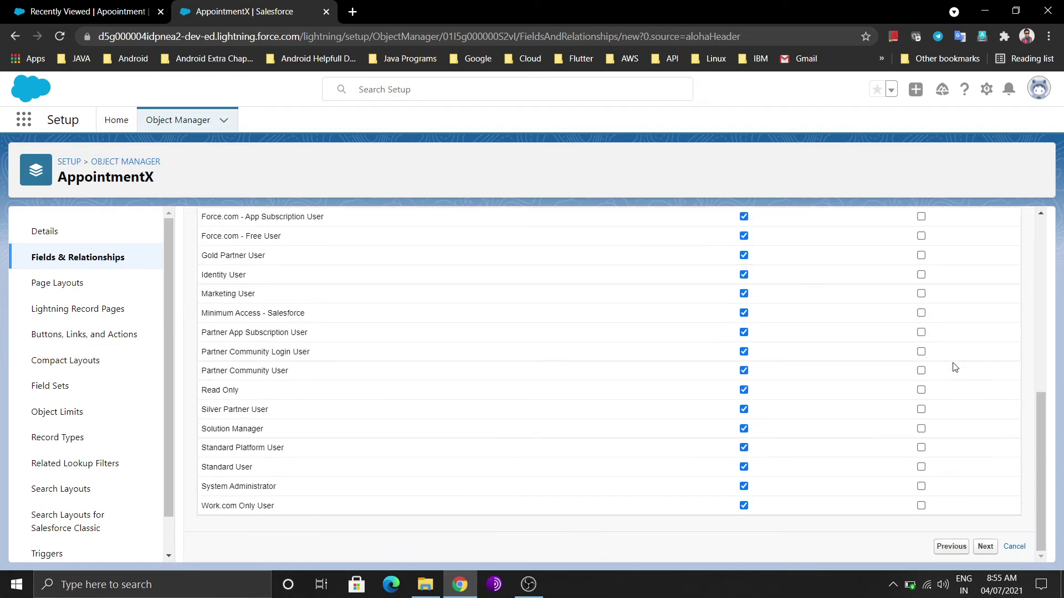
left_click(983, 548)
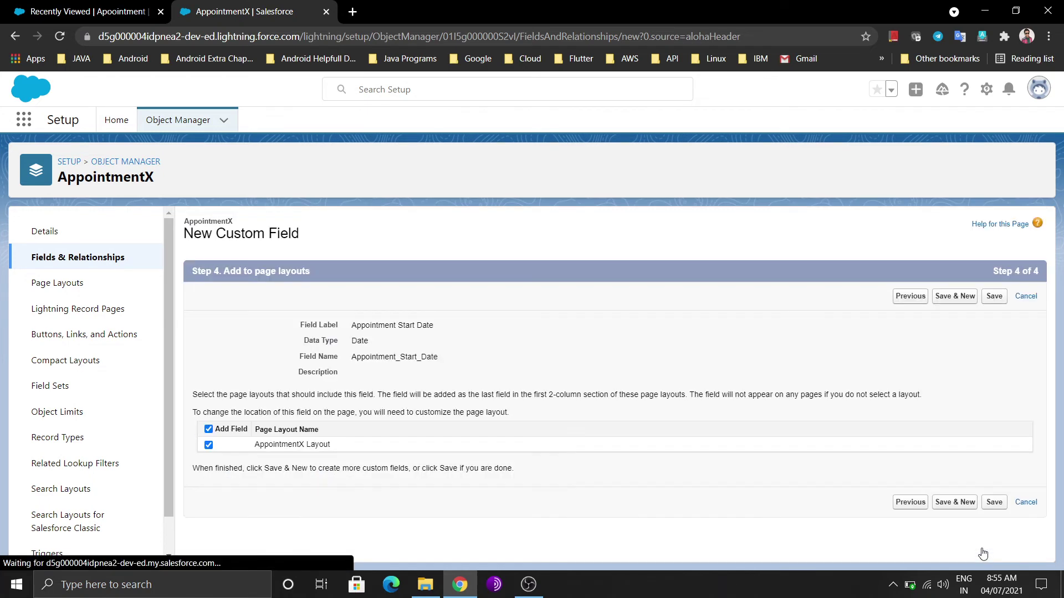
left_click(995, 504)
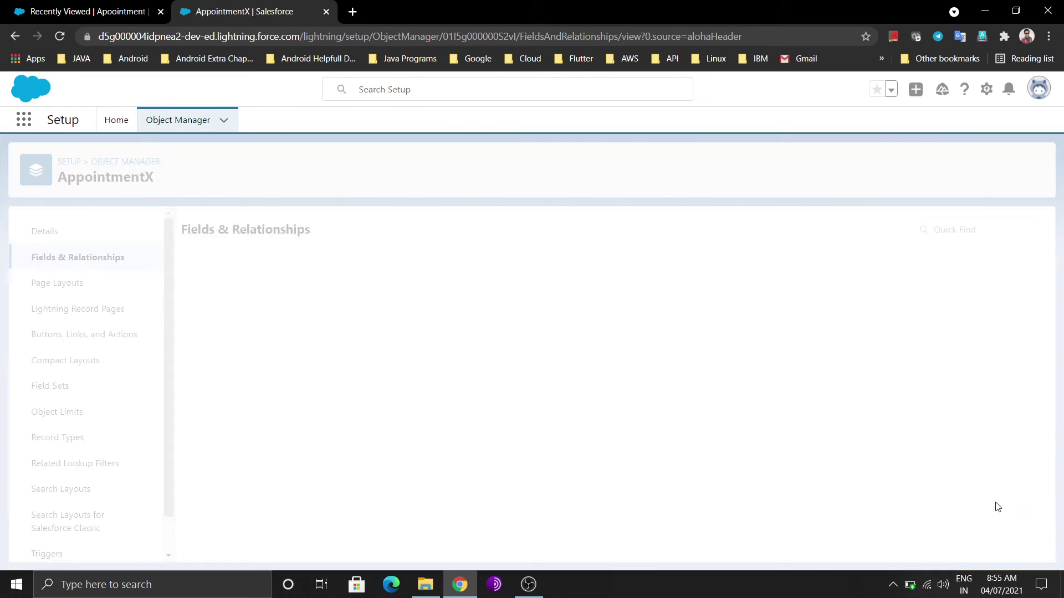
Step: Reload the AJH School app and check the new AppointmentX form for the Appointment Start Date field, closing it without saving
left_click(126, 9)
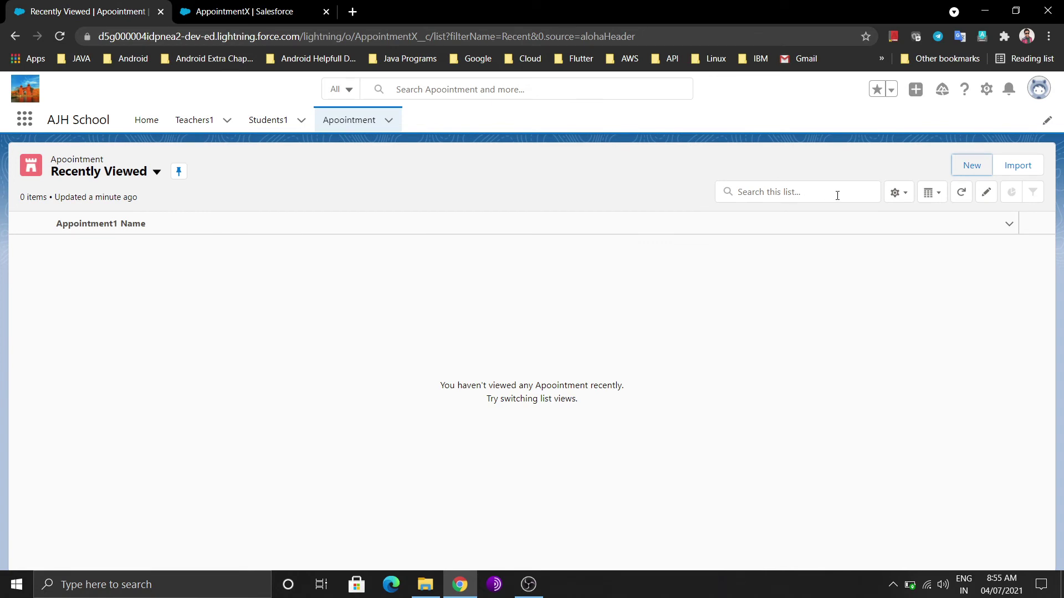
left_click(60, 36)
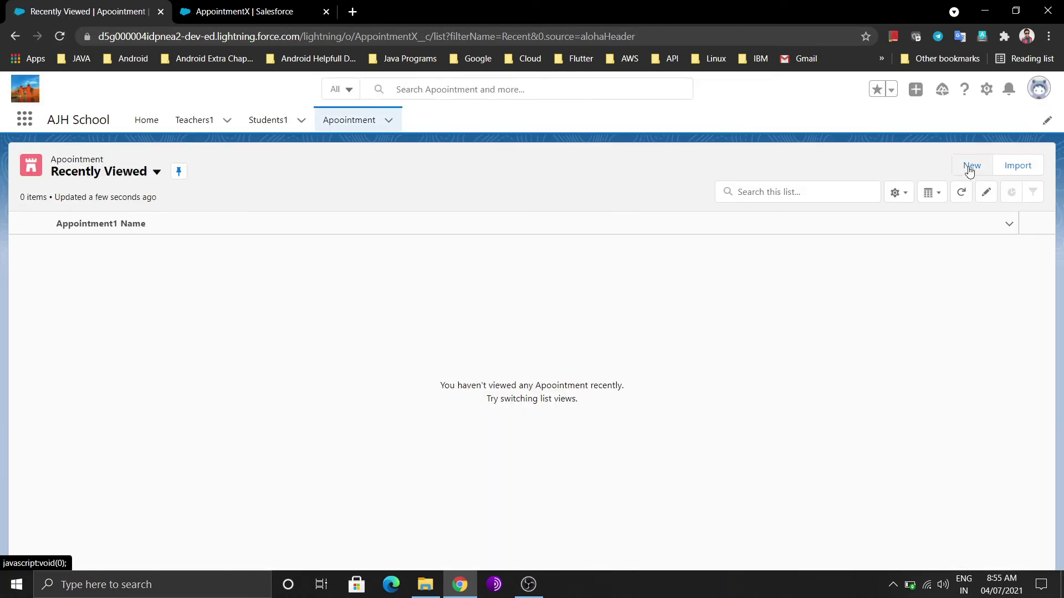
left_click(970, 166)
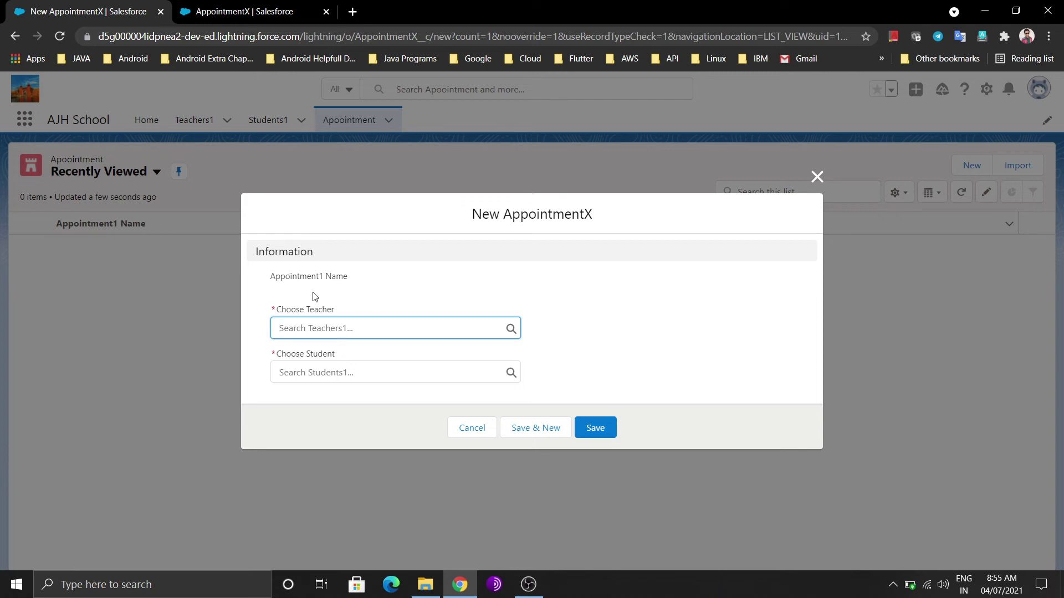
left_click(475, 435)
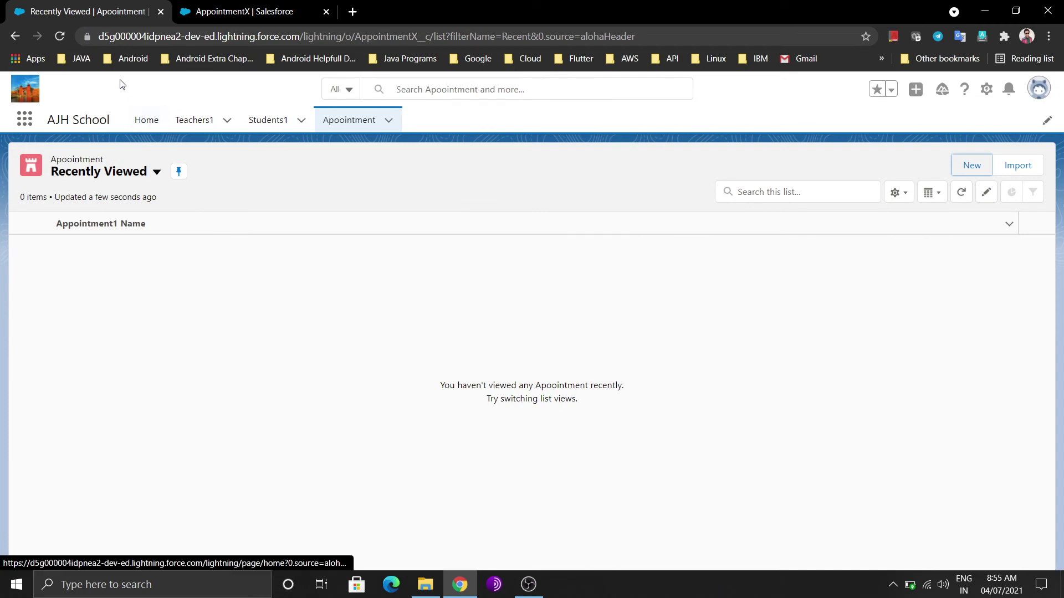
left_click(60, 36)
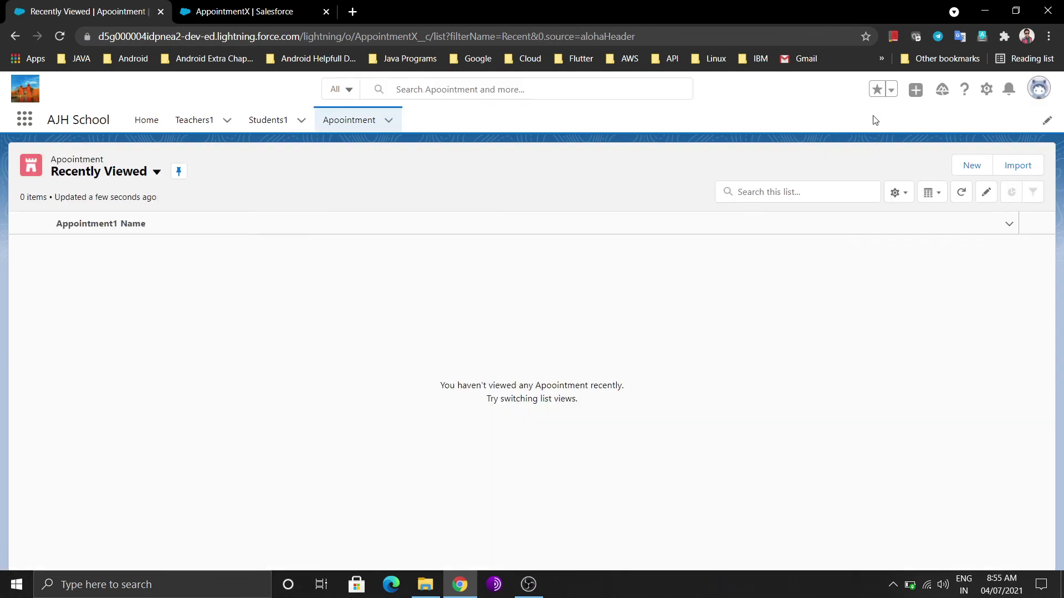
left_click(971, 168)
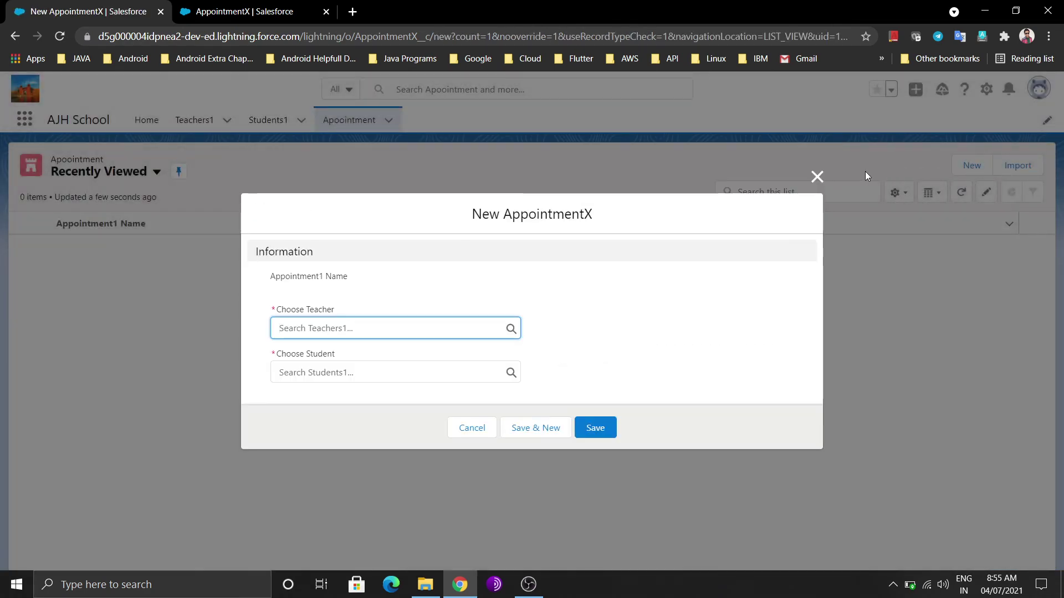
left_click(818, 173)
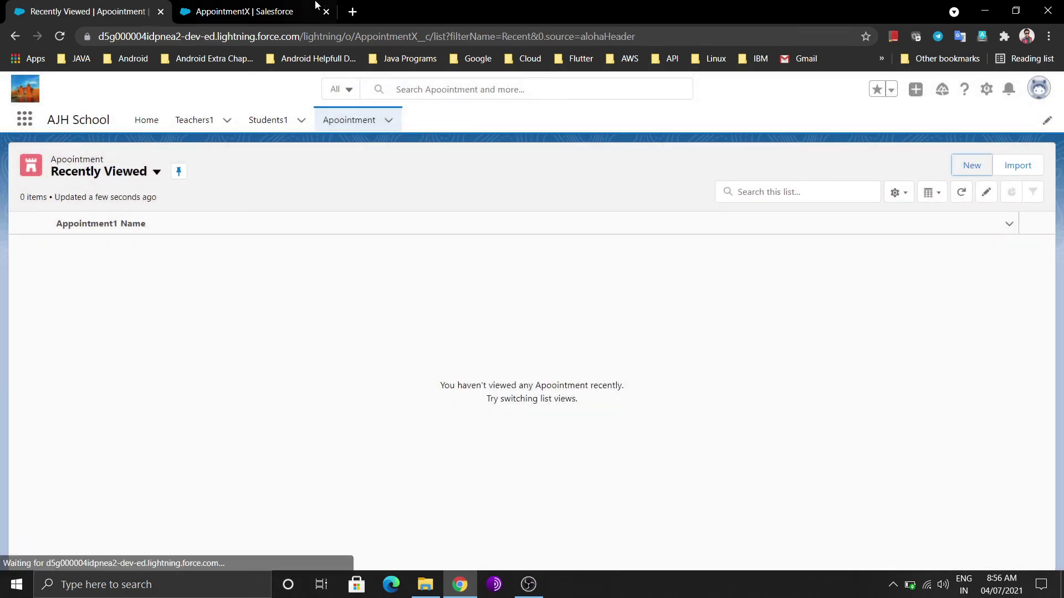
Step: Check AppointmentX's field list in Setup, and reload the appointments list in the AJH School app
left_click(270, 8)
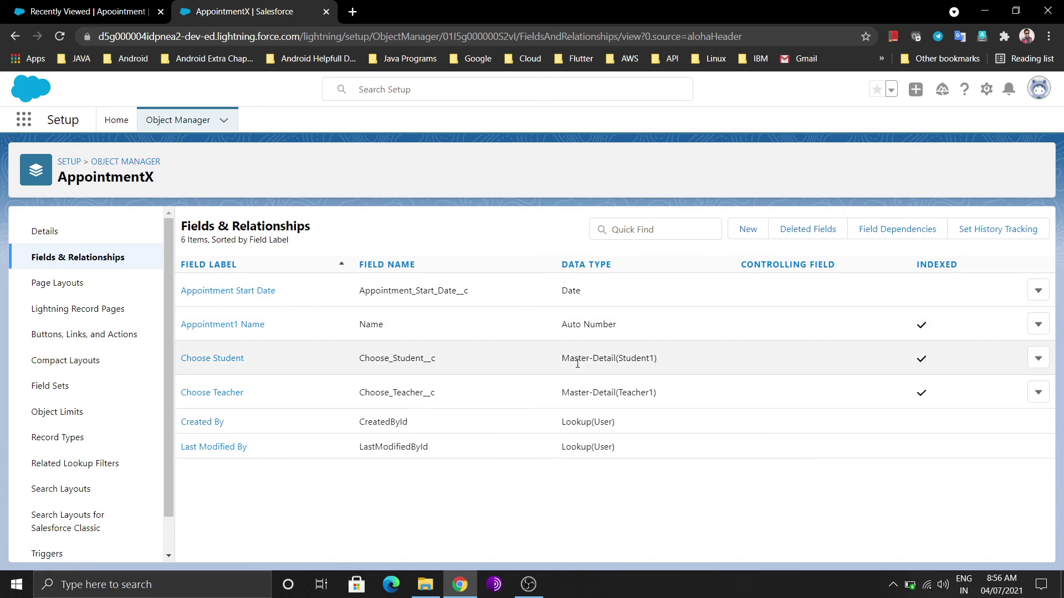
left_click(117, 8)
left_click(65, 39)
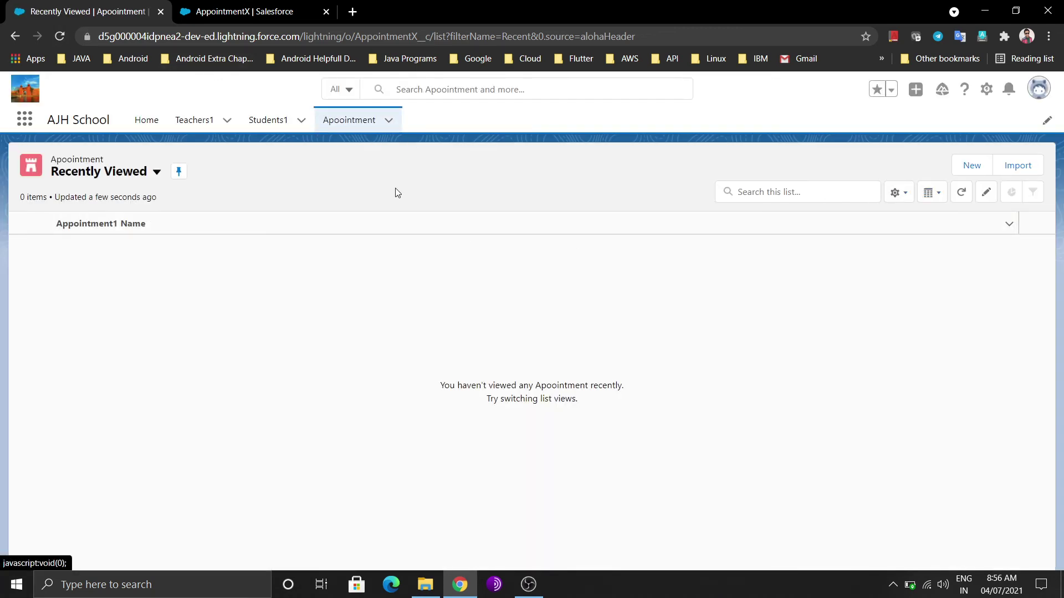
left_click(278, 125)
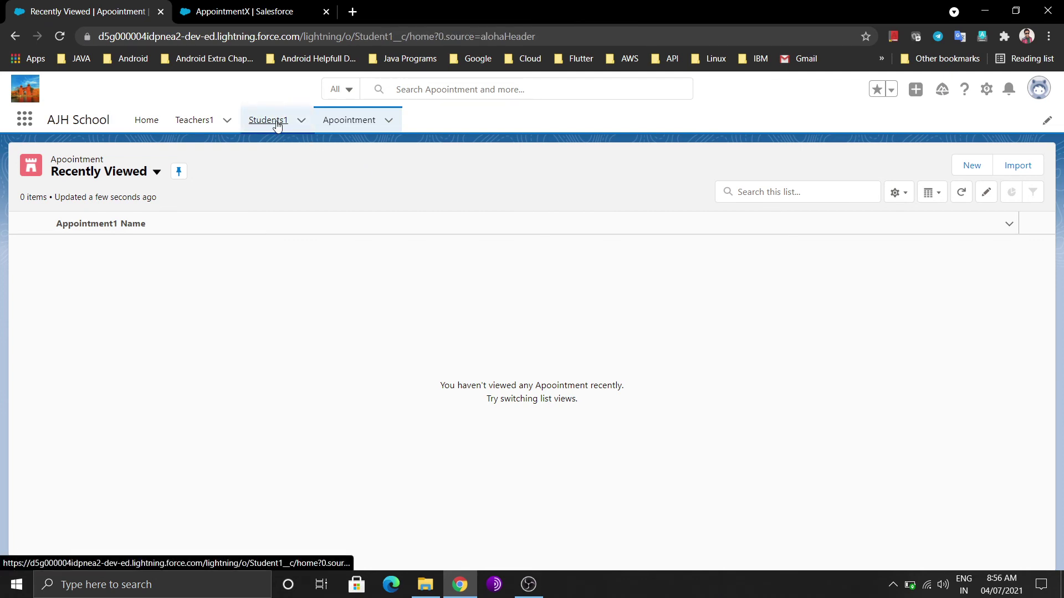
left_click(353, 122)
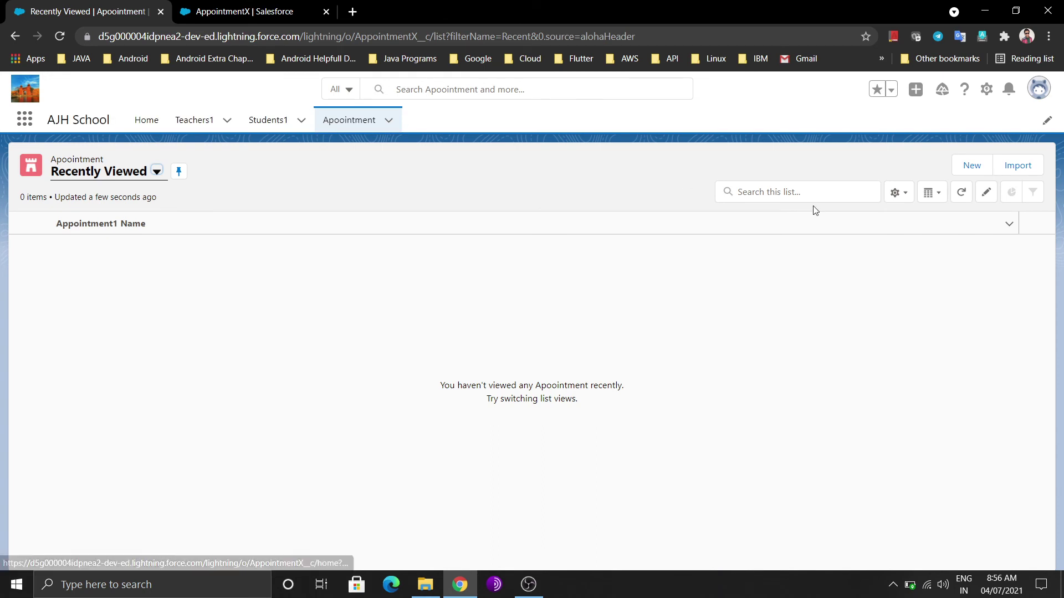
Step: Create and save a new AppointmentX record with the first recent teacher and the listed recent student
left_click(954, 167)
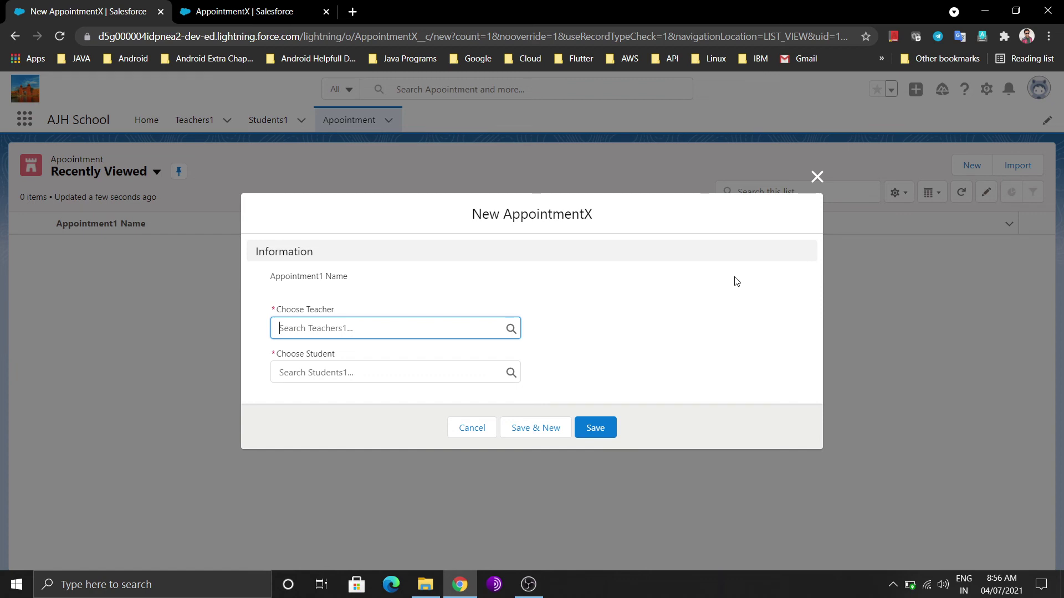
left_click(292, 333)
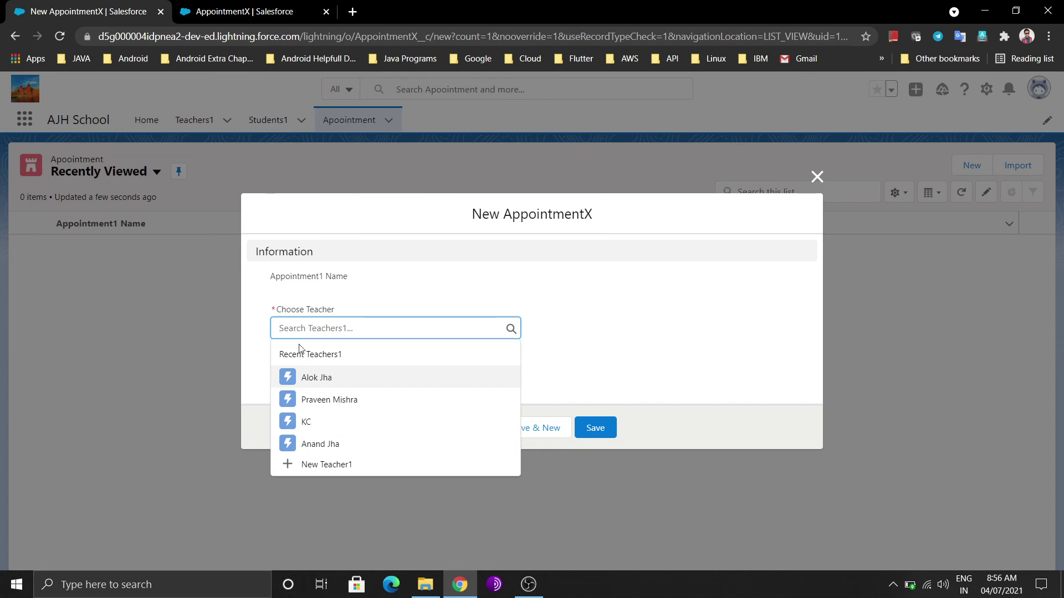
left_click(328, 379)
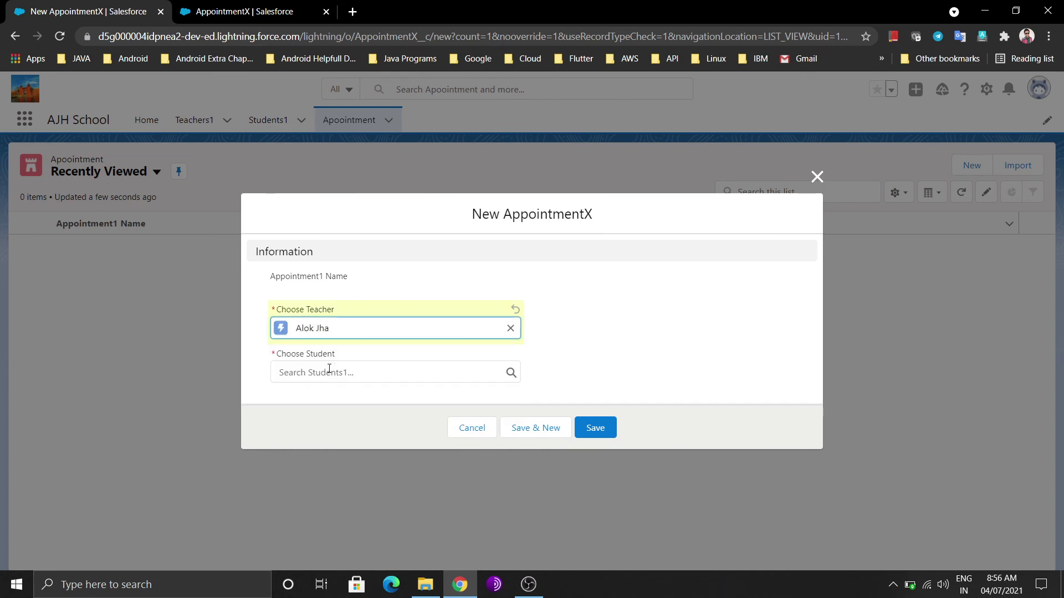
left_click(326, 371)
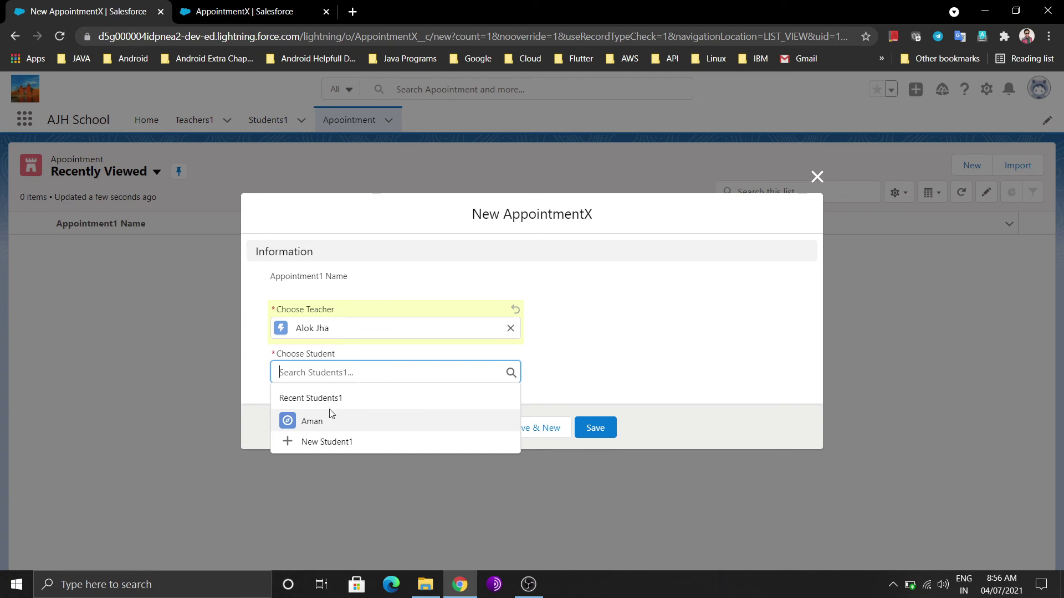
left_click(332, 424)
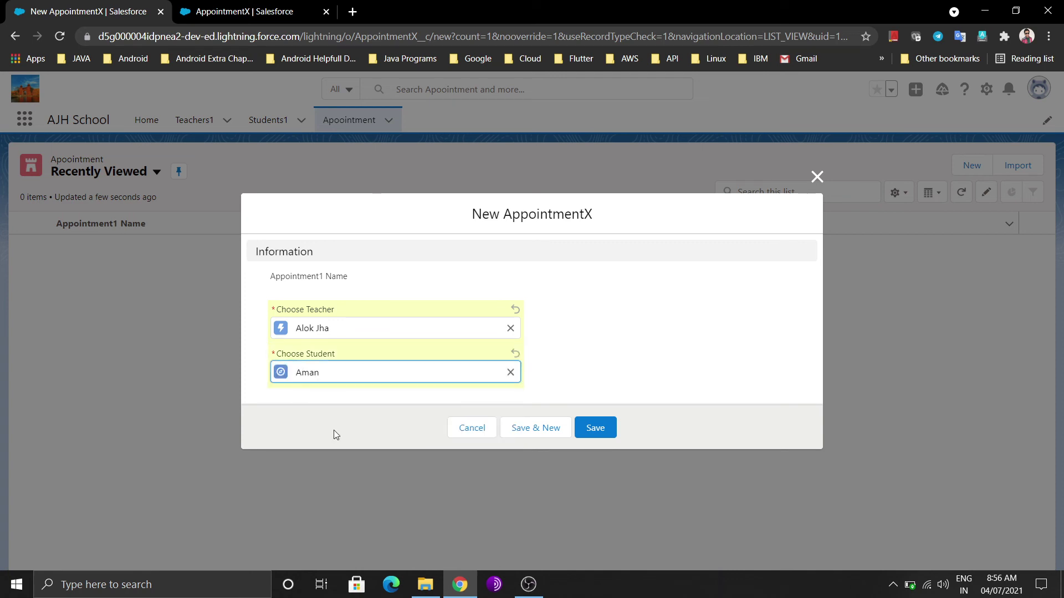
left_click(585, 423)
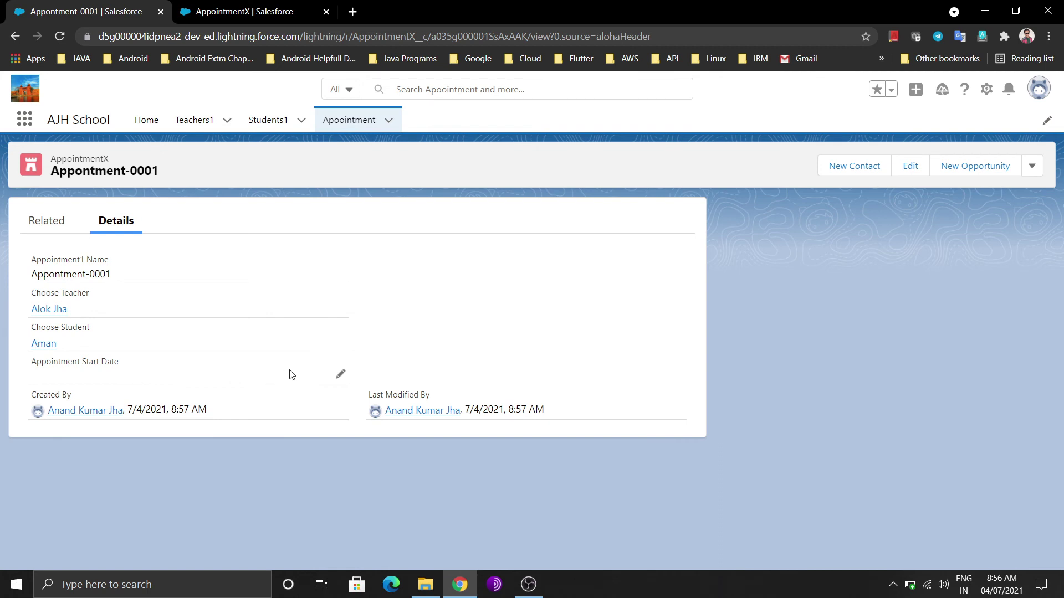
Step: Set the Appointment Start Date of Appontment-0001 to 7/13/2021 and save the record
left_click(340, 375)
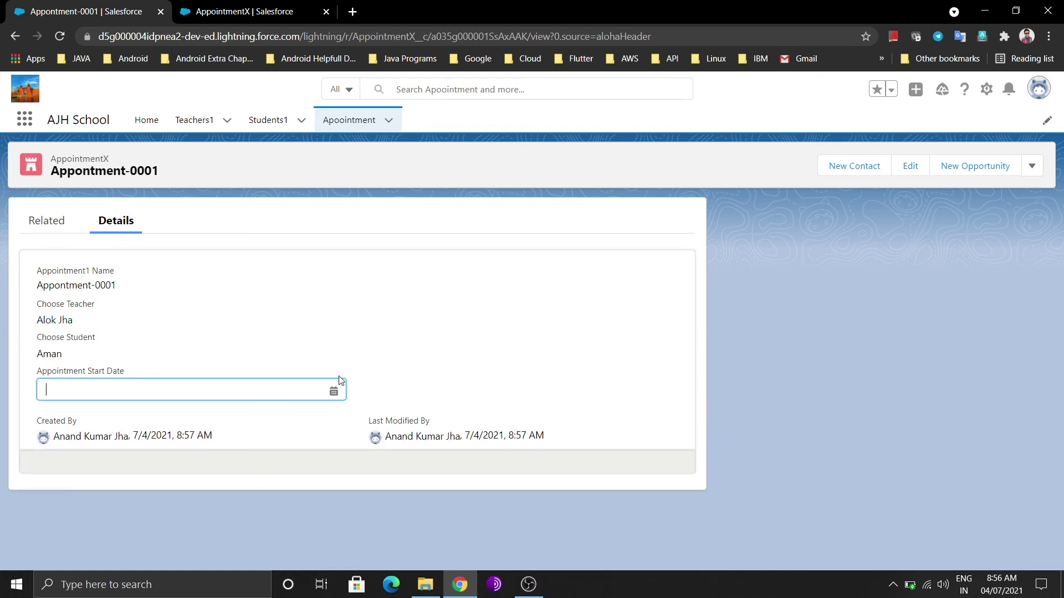
left_click(334, 391)
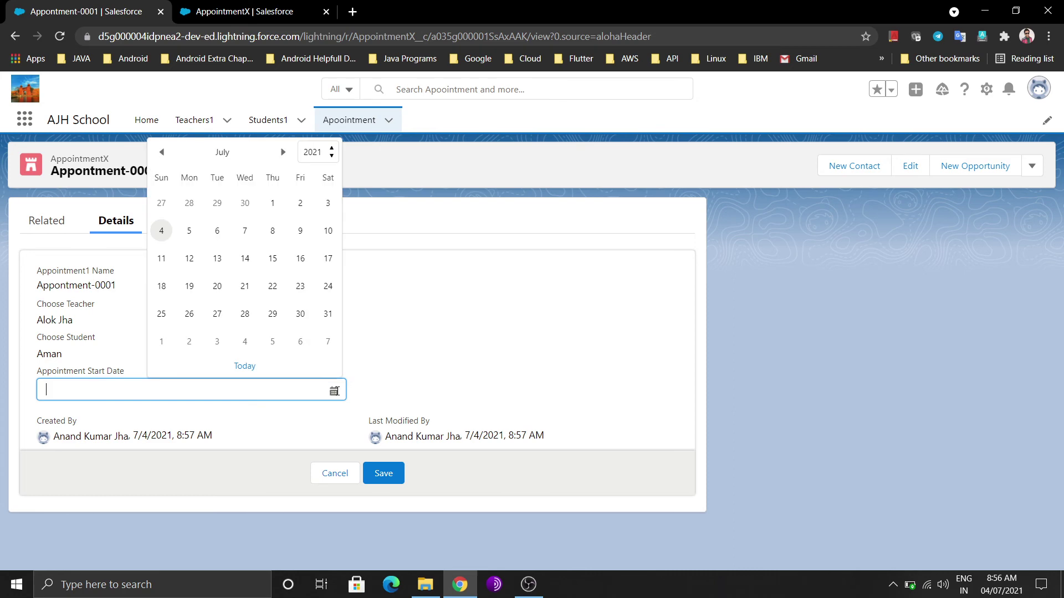
left_click(220, 262)
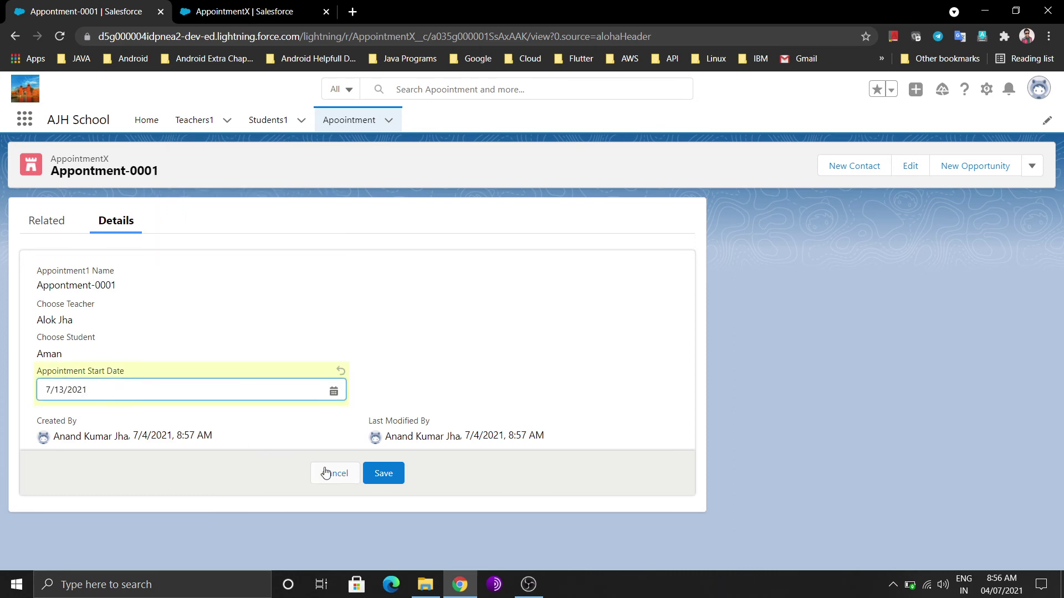
left_click(378, 480)
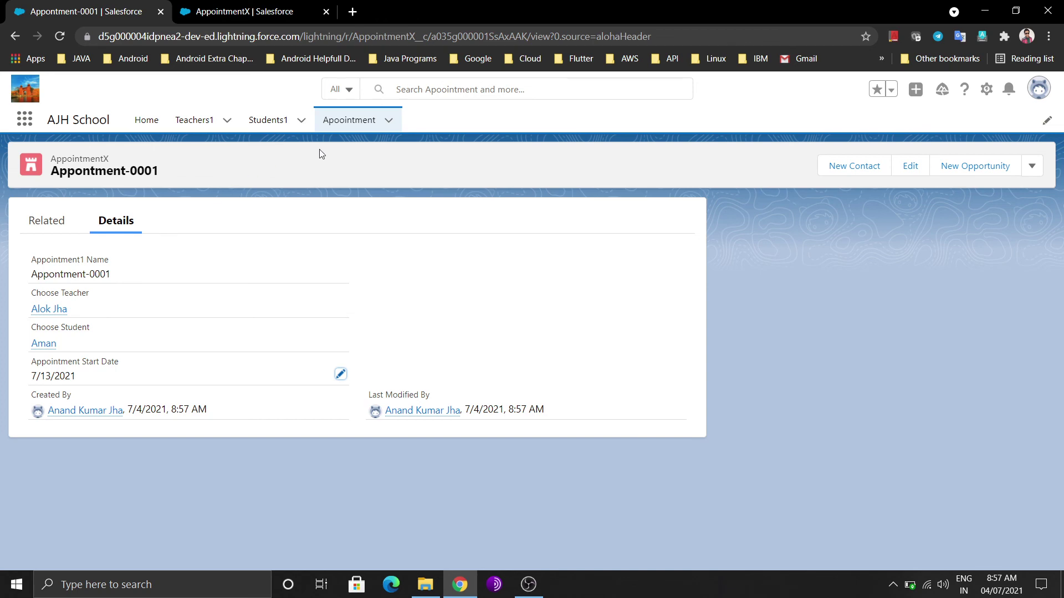
Step: Return to the appointments list and check the fields in the new AppointmentX form, closing it without saving
left_click(326, 122)
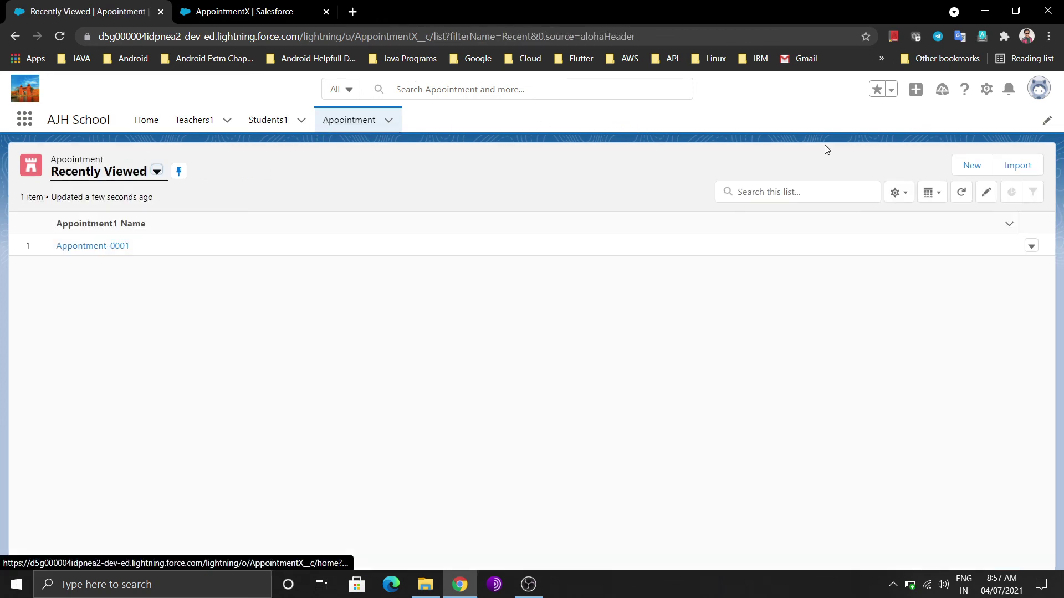
left_click(985, 164)
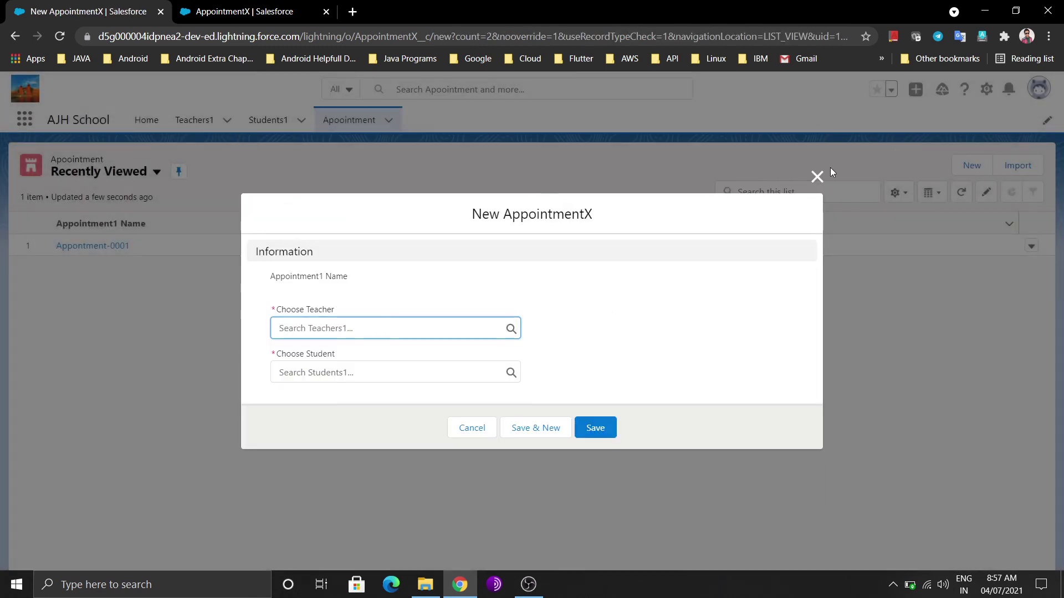
left_click(817, 177)
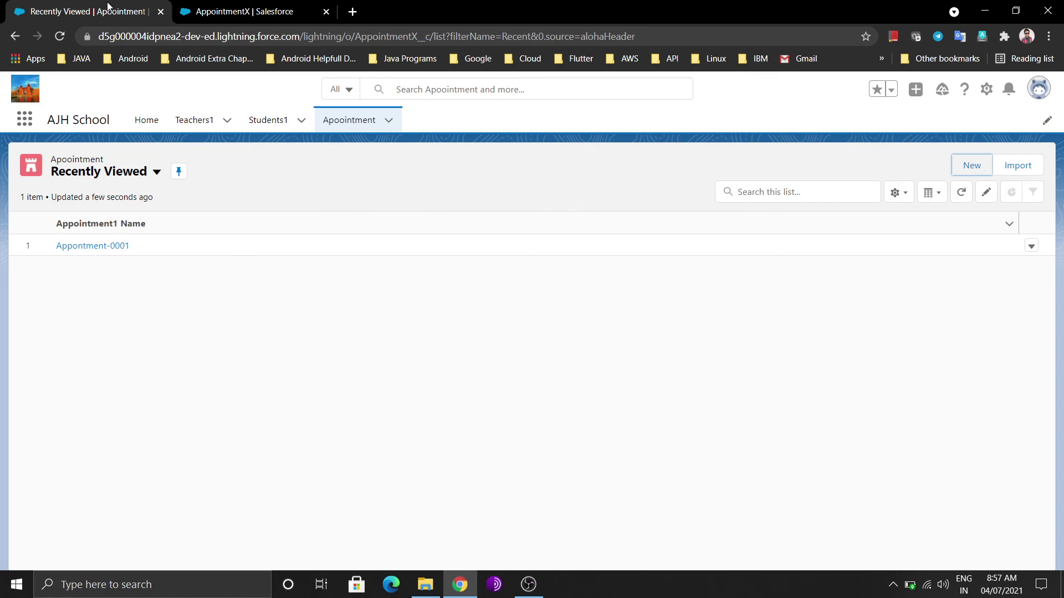
key("super+d")
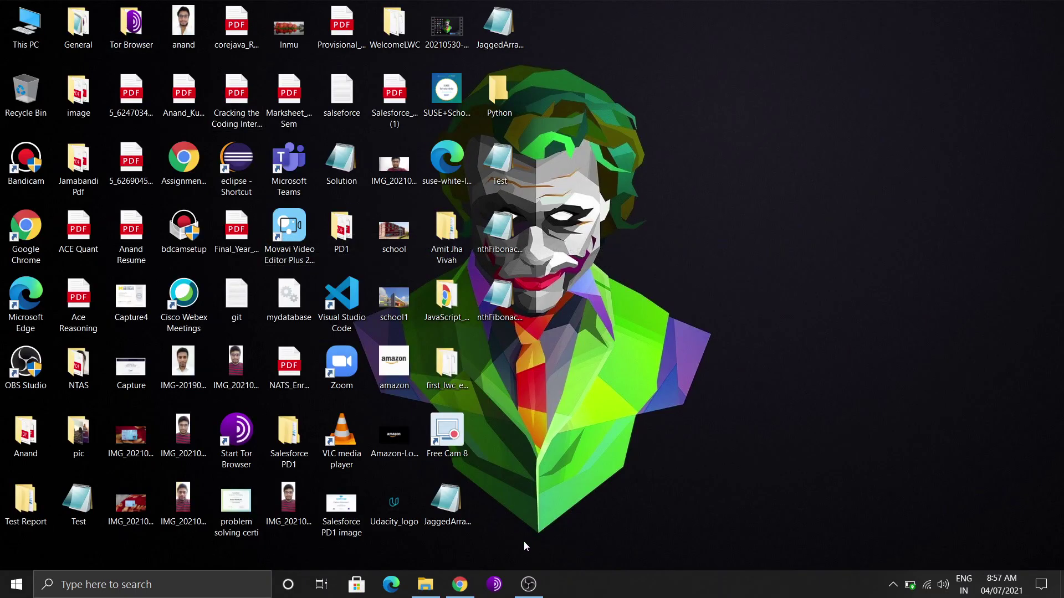
left_click(528, 584)
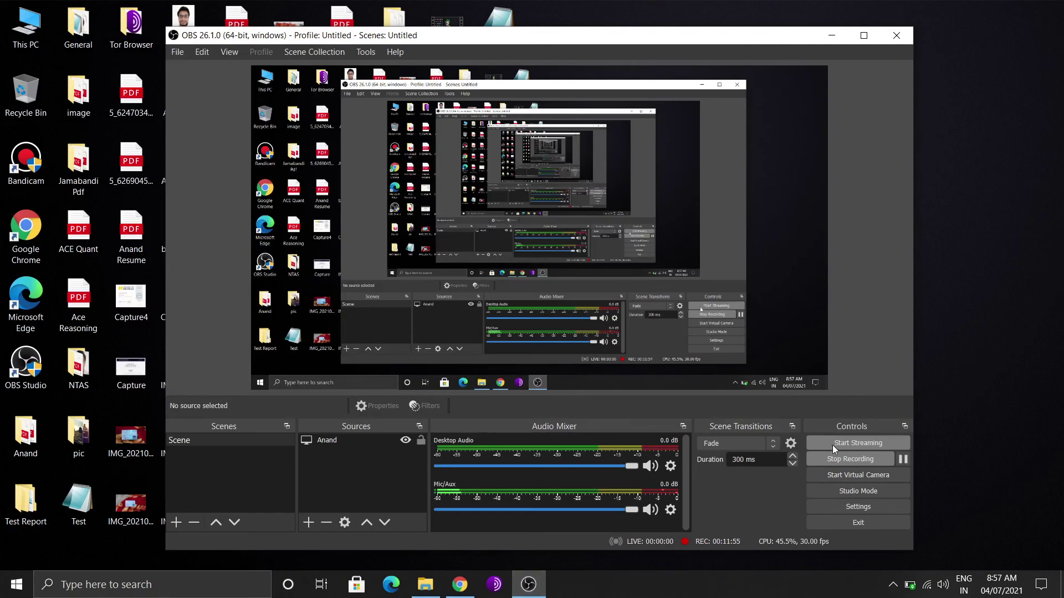